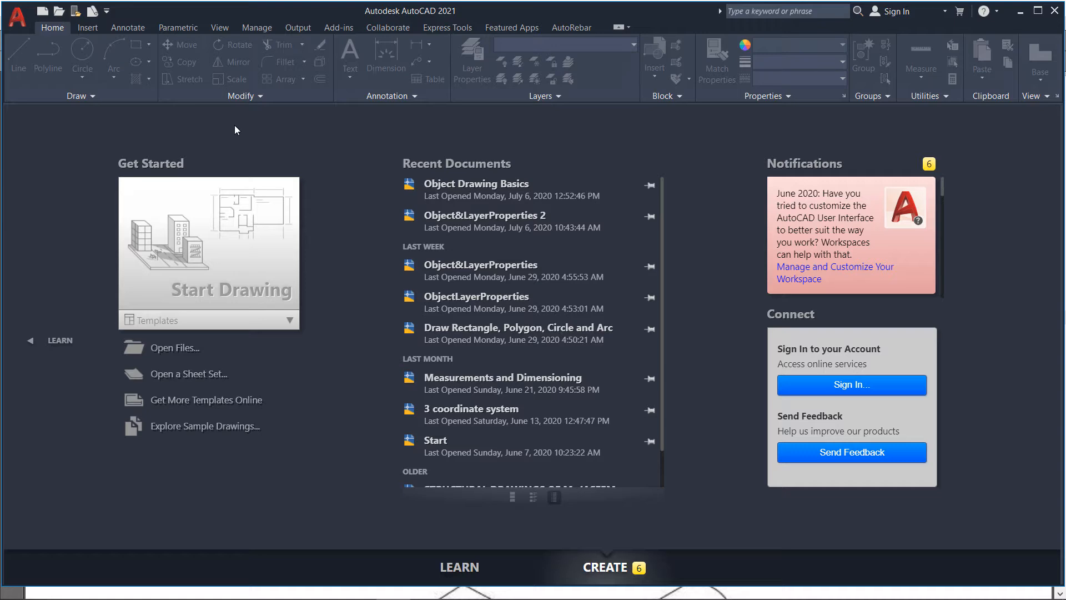
Create a new drawing from the acadiso template
left_click(43, 12)
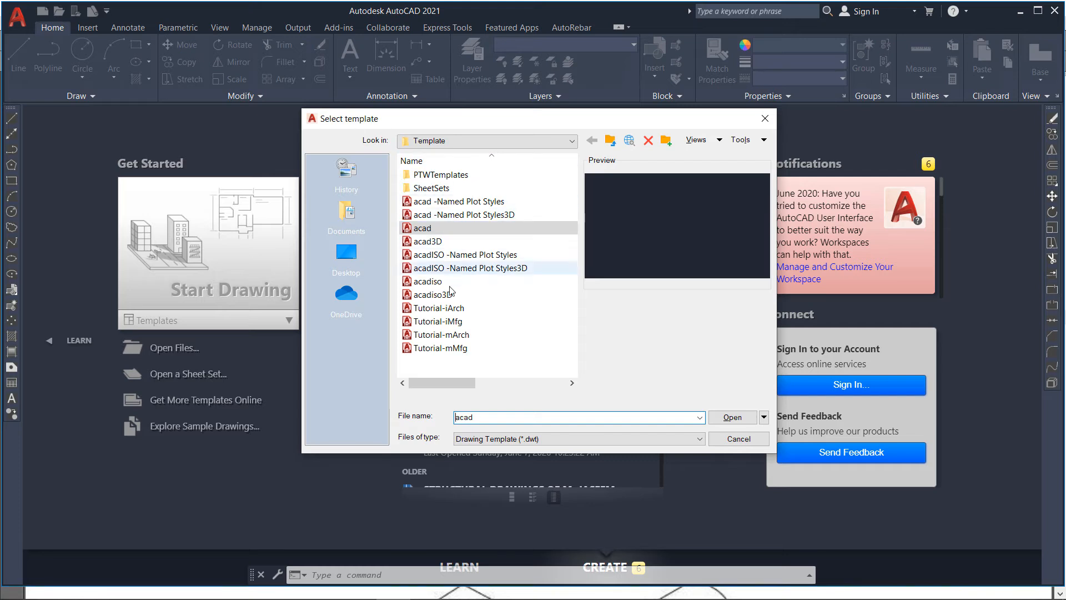
left_click(439, 283)
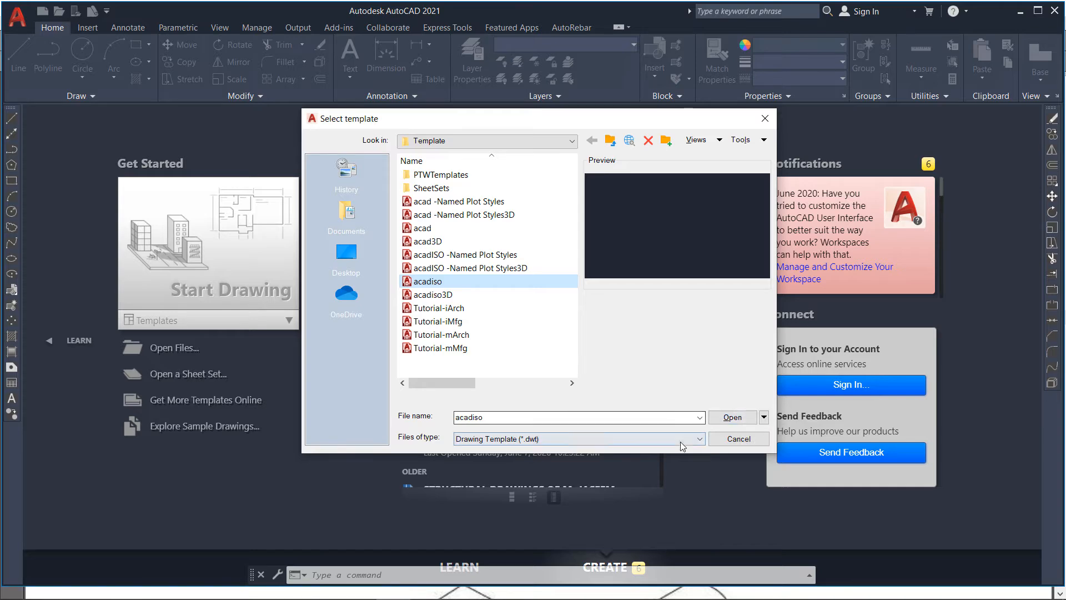
left_click(732, 419)
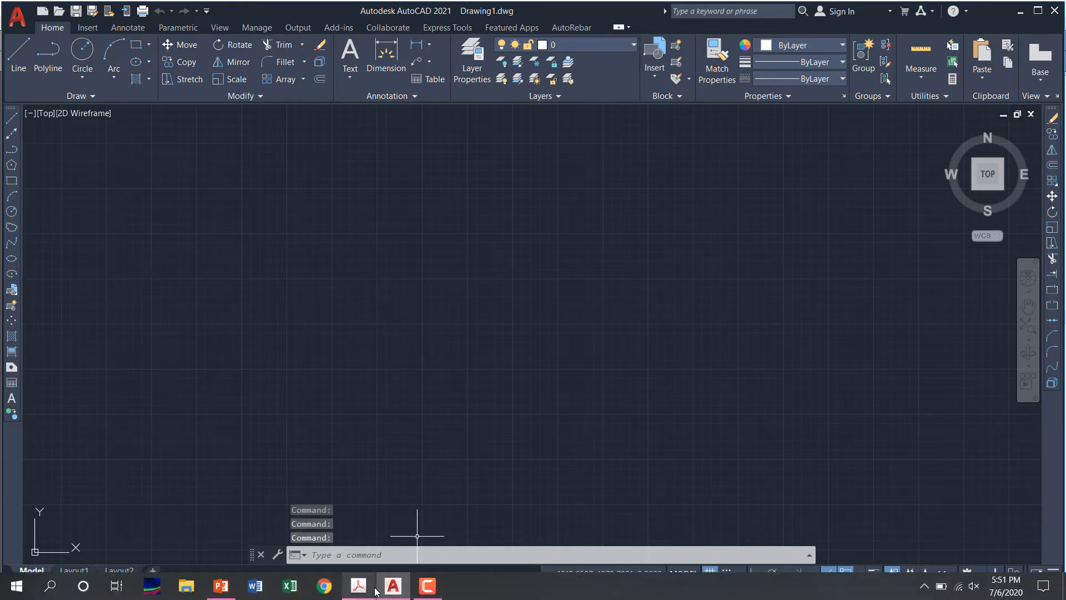
Switch to the engineering drawing PDF in Acrobat, snip the second block of Prob. 3.1 with Snipping Tool and copy the snip
left_click(367, 582)
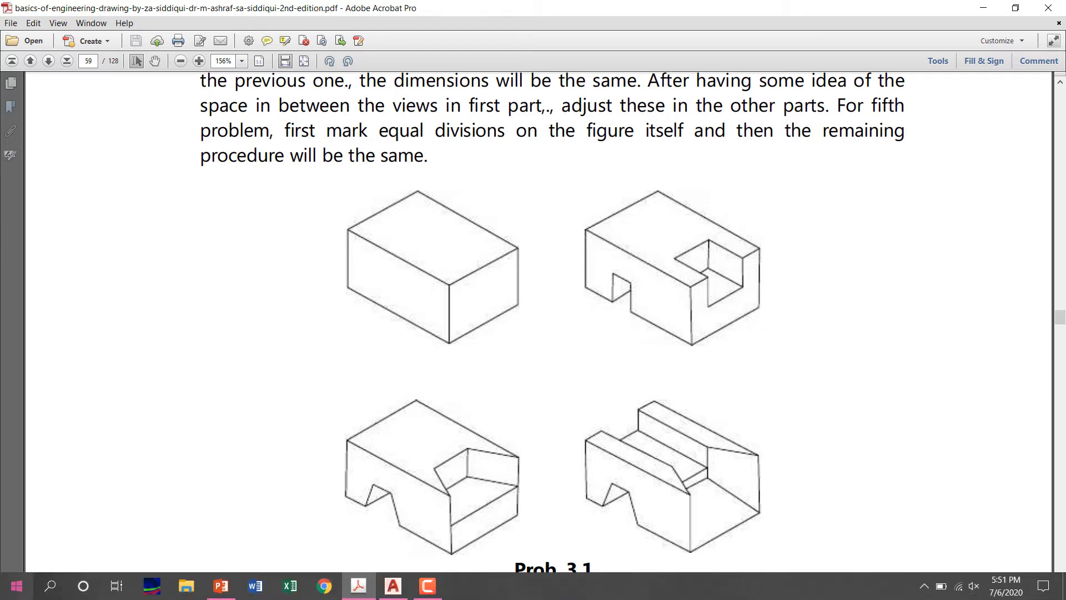
left_click(16, 586)
left_click(492, 382)
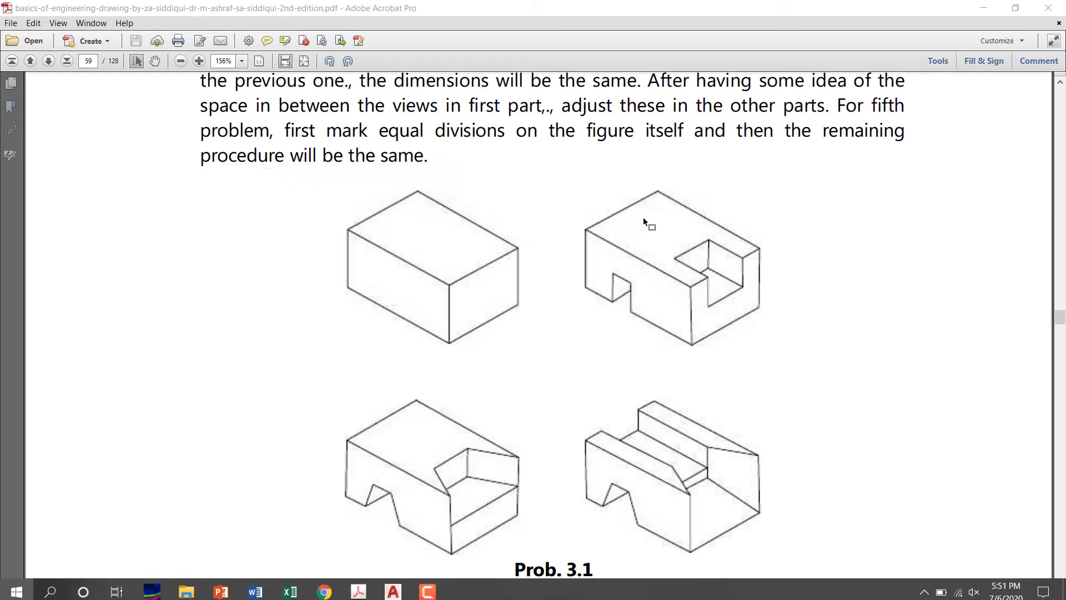
left_click(25, 236)
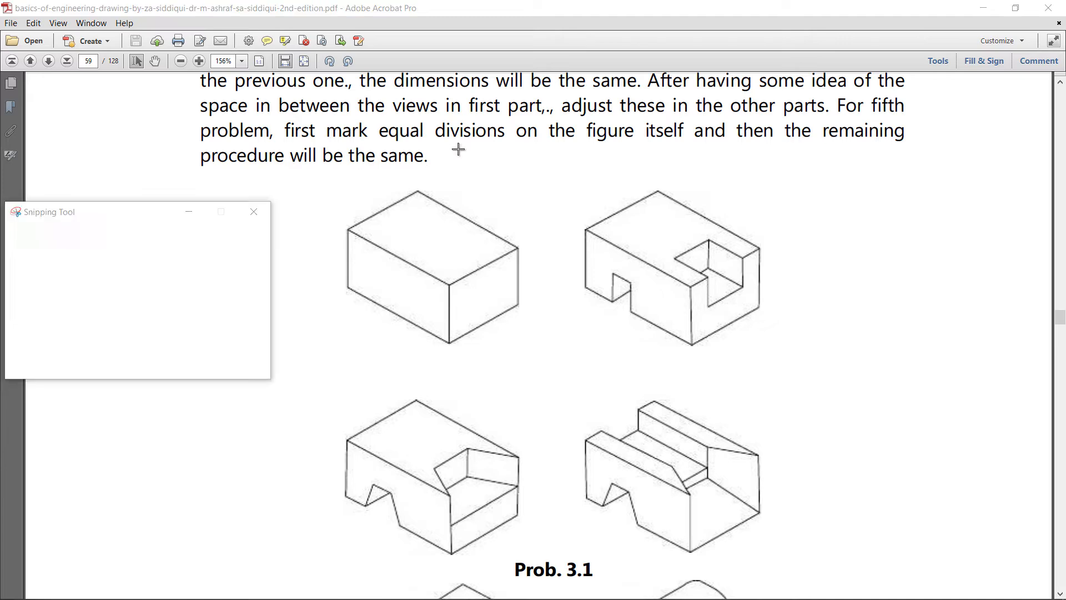
left_click_drag(537, 151, 820, 366)
right_click(715, 301)
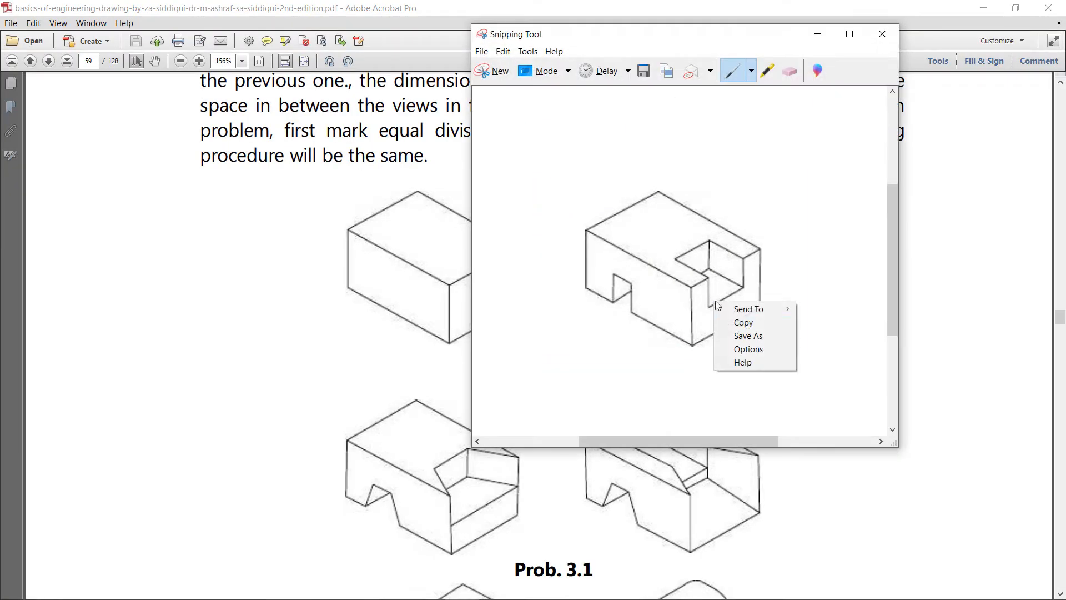
left_click(741, 322)
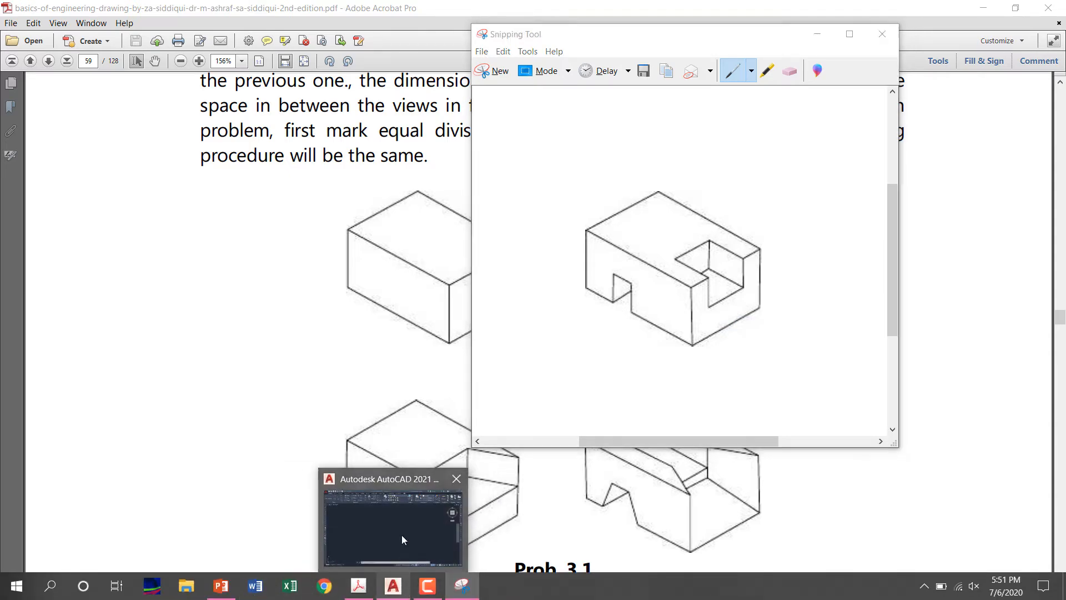
Switch to AutoCAD and paste the copied block picture into an empty area of model space as a reference
left_click(401, 534)
right_click(544, 209)
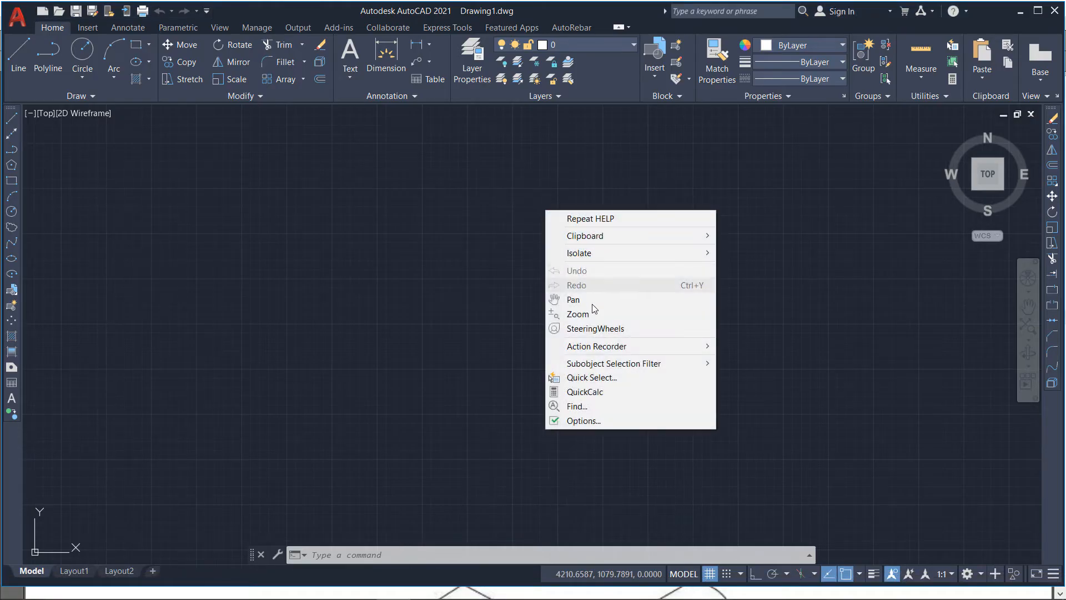
left_click(505, 266)
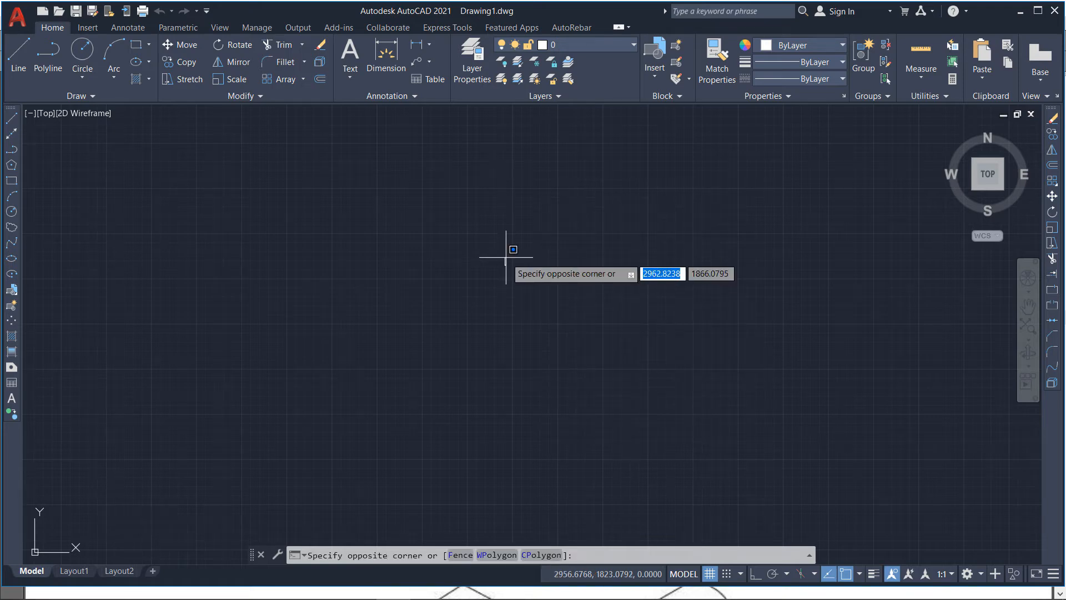
key("ctrl+v")
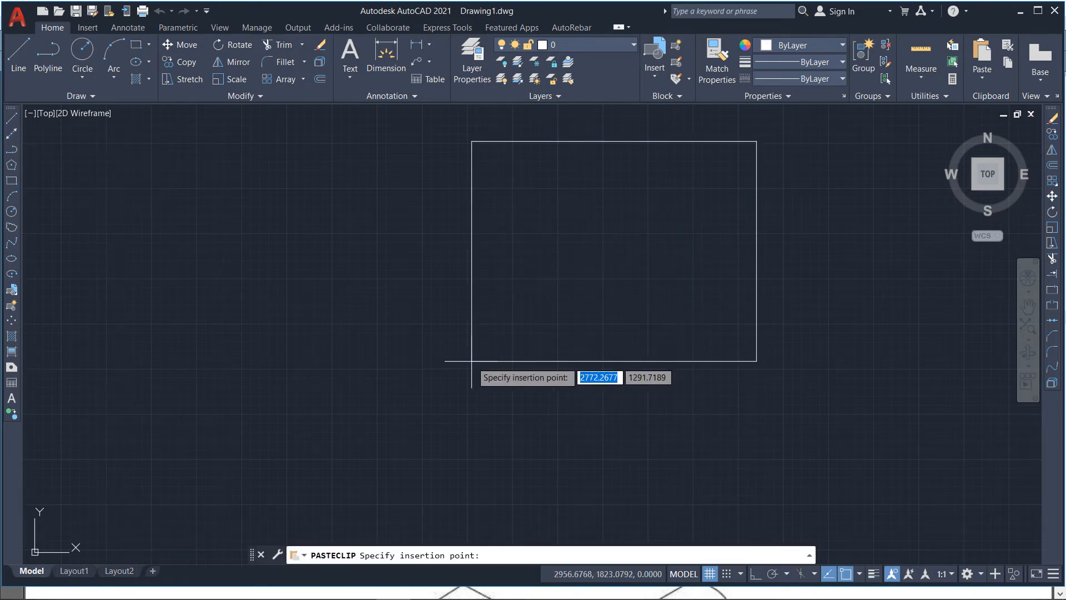
left_click(495, 299)
scroll(383, 346, "down", 2)
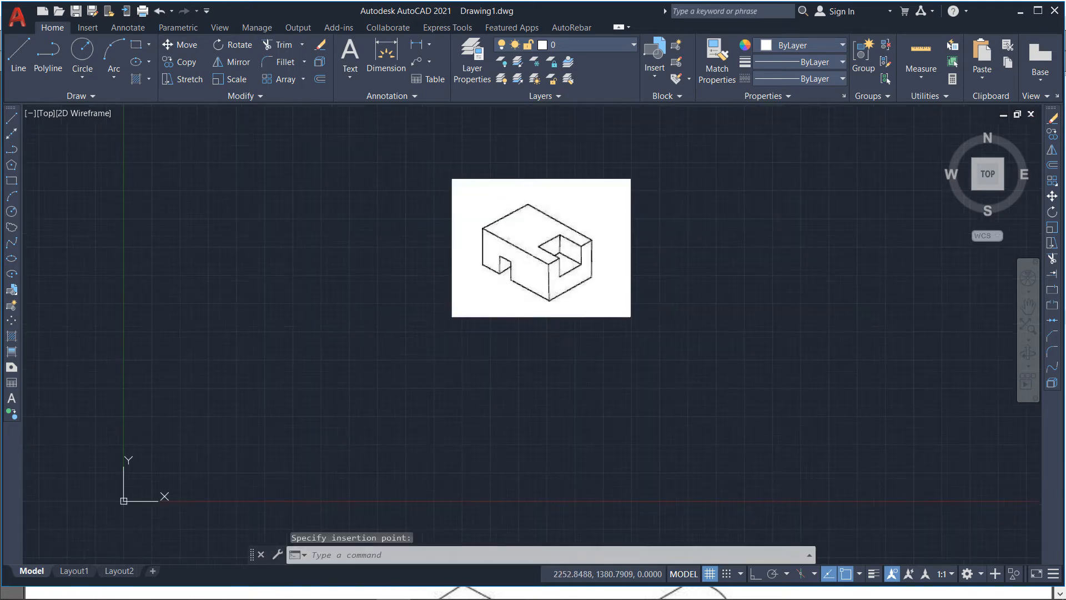
scroll(472, 227, "up", 2)
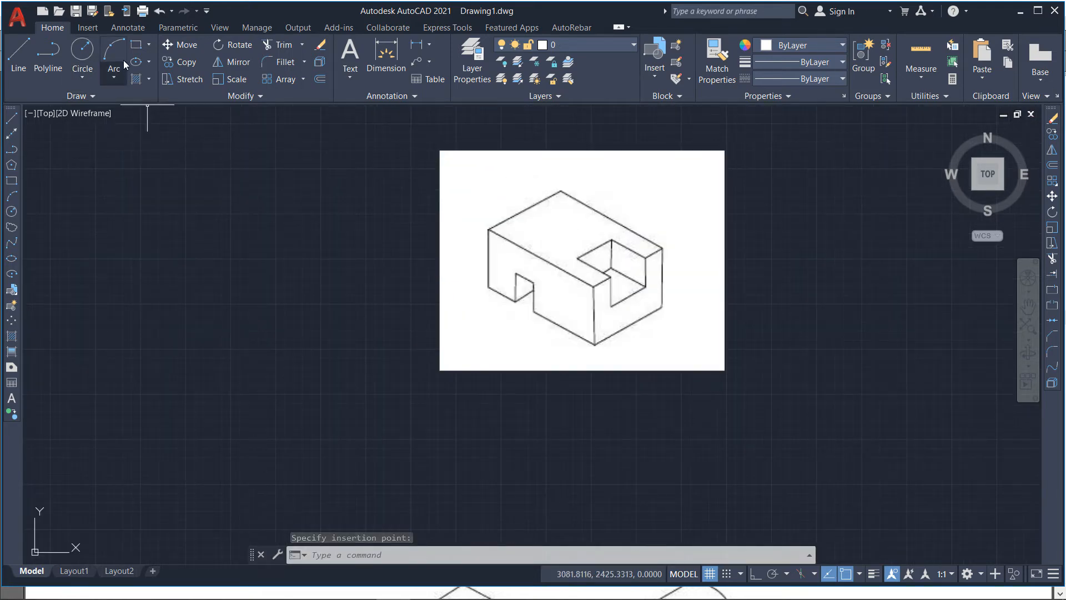
Draw a rectangle about 1250 by 760 units below and left of the reference picture as the top view outline
left_click(136, 44)
scroll(257, 202, "down", 2)
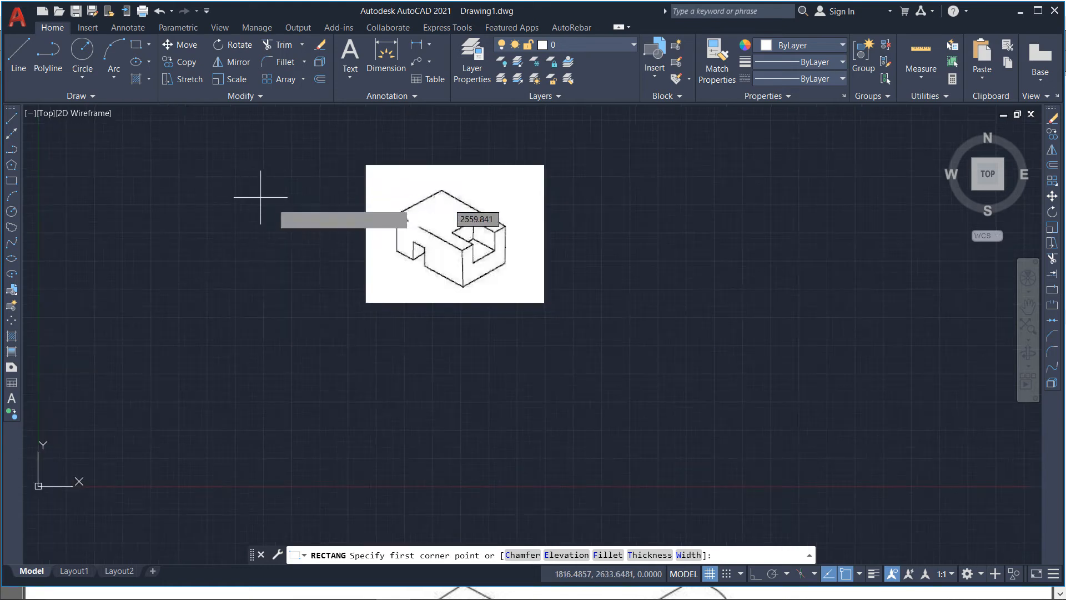
scroll(543, 303, "down", 2)
scroll(407, 310, "up", 2)
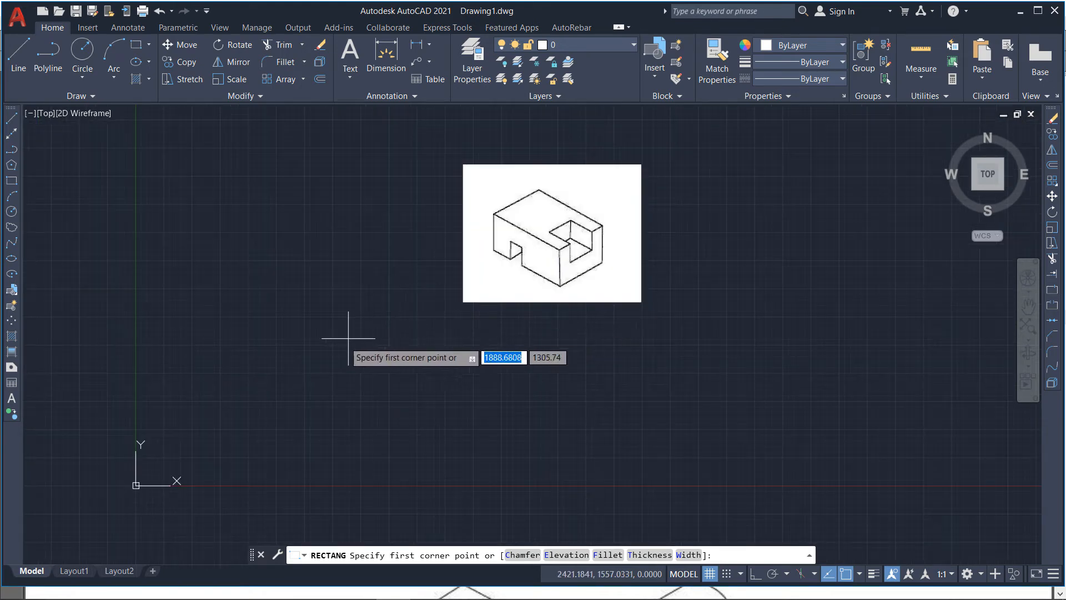
left_click(240, 356)
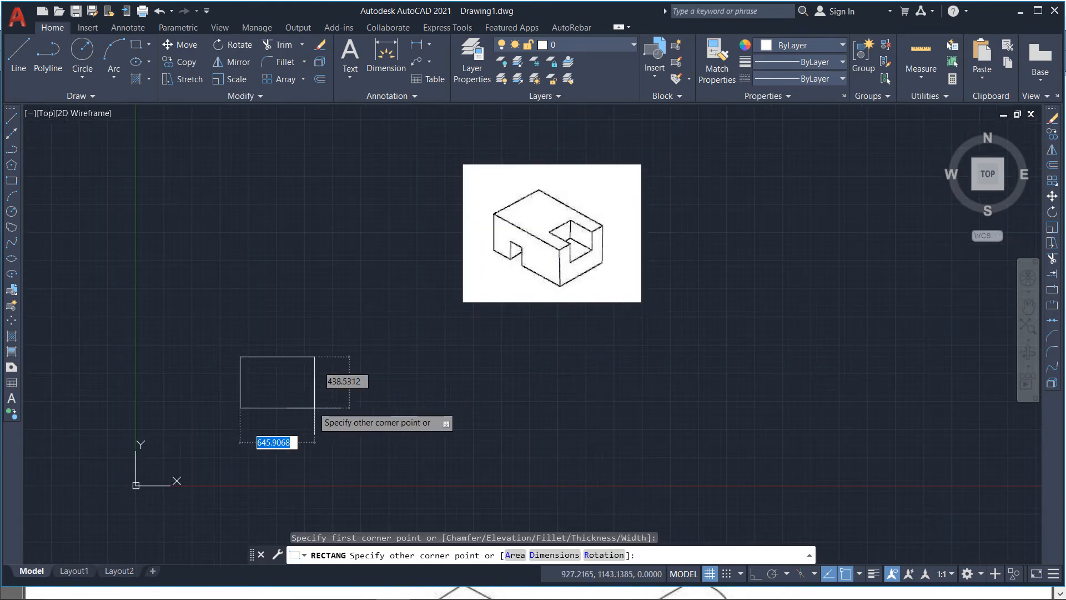
left_click(381, 442)
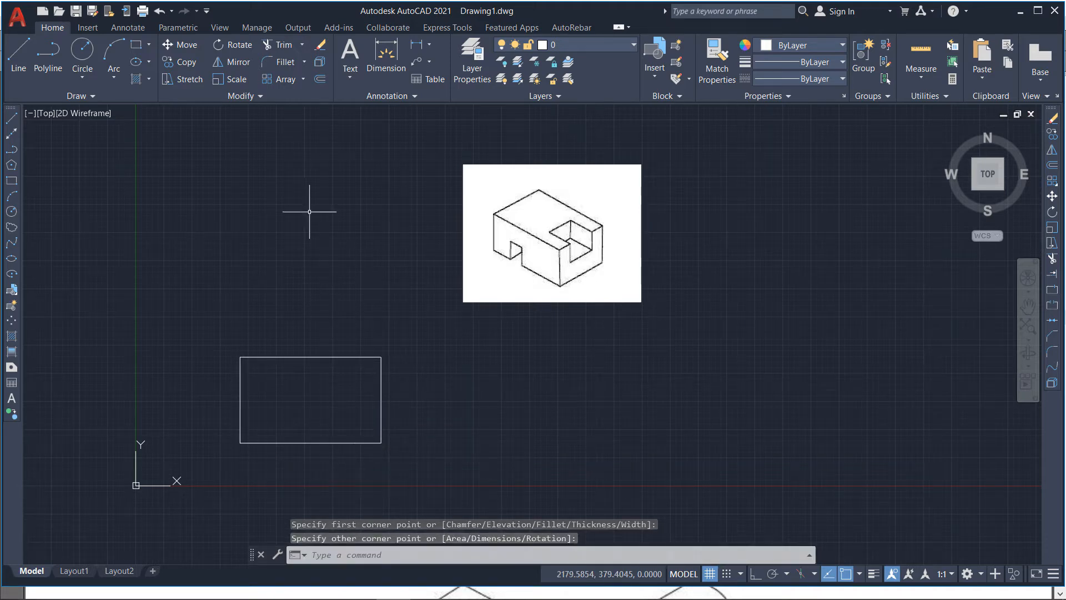
Draw a rectangle about 488 by 448 units above the outline, with its right edge aligned to the outline's right edge
left_click(136, 45)
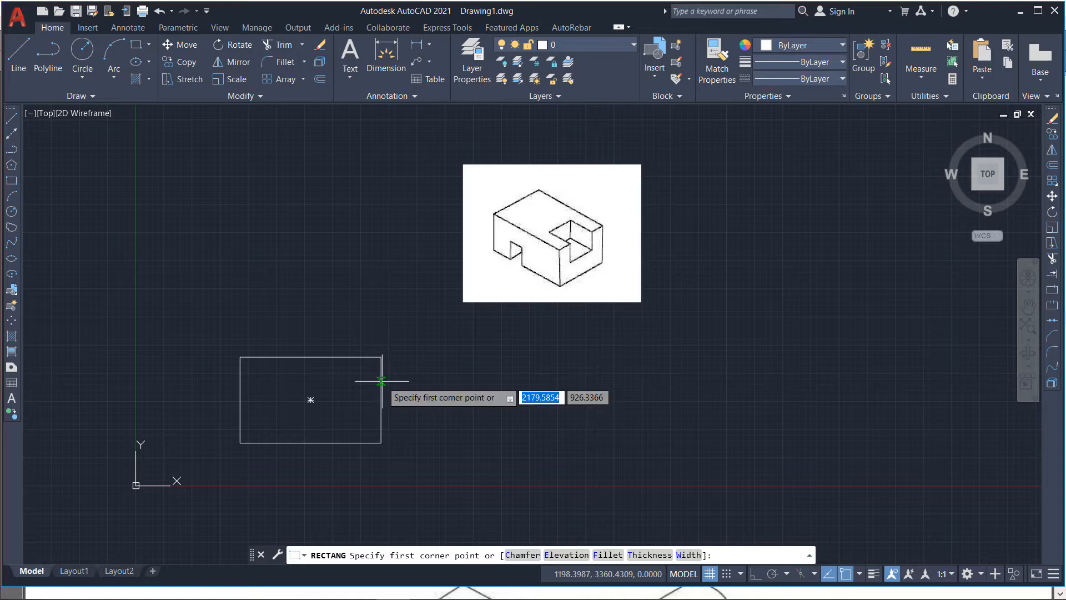
left_click(325, 295)
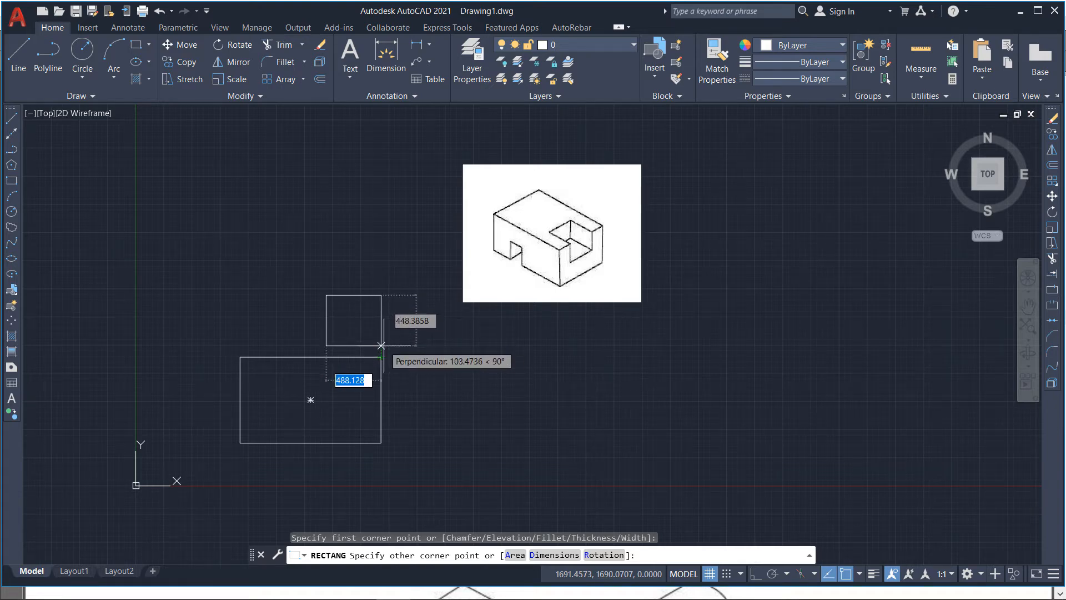
left_click(381, 346)
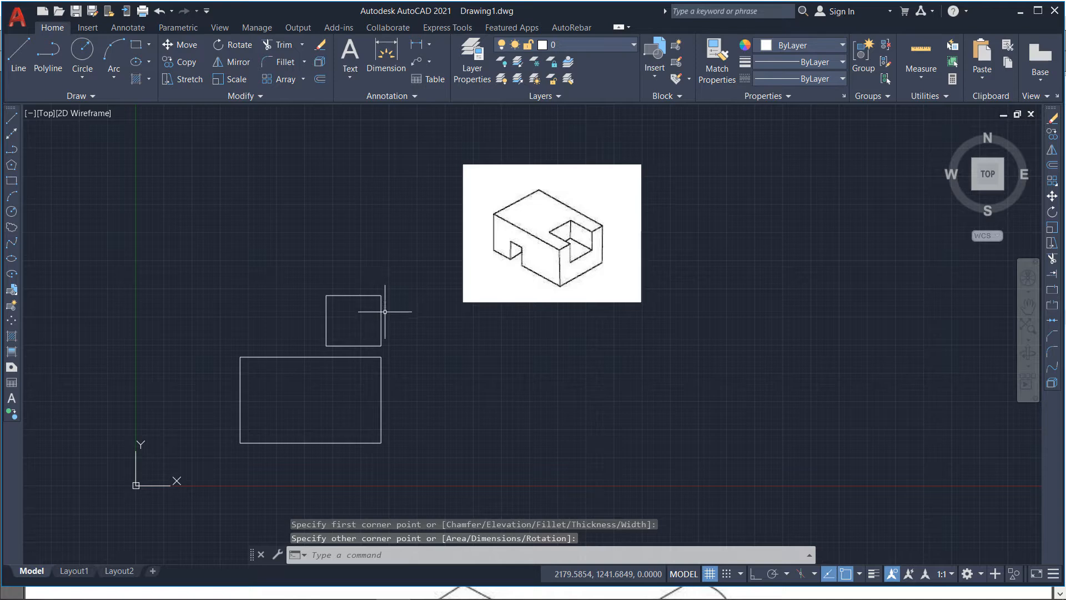
Move the small rectangle by its right edge's midpoint onto the midpoint of the outline's right edge
left_click(382, 310)
left_click(184, 48)
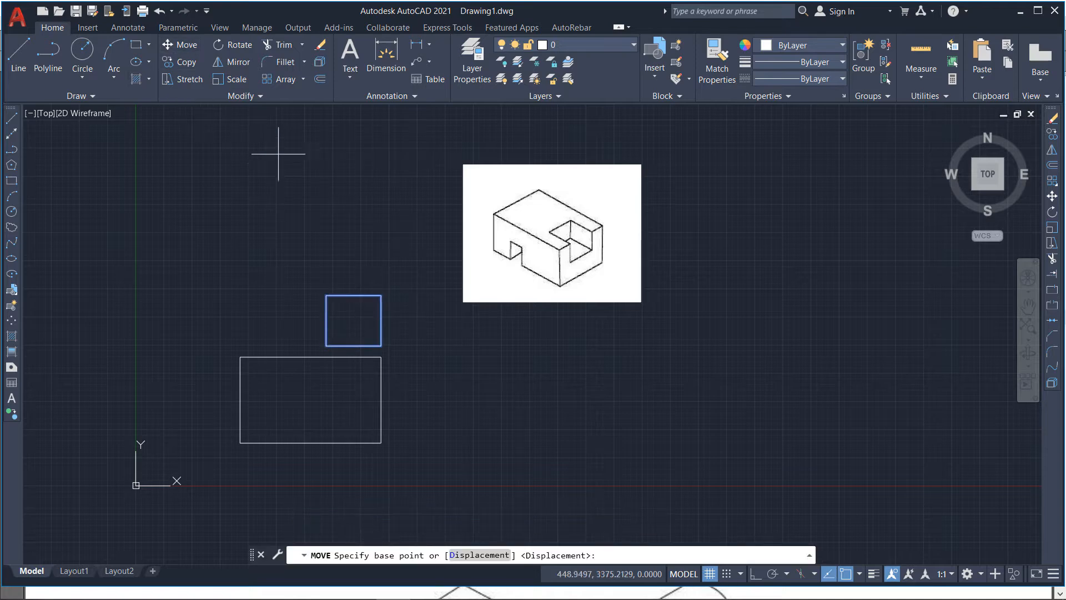
left_click(353, 320)
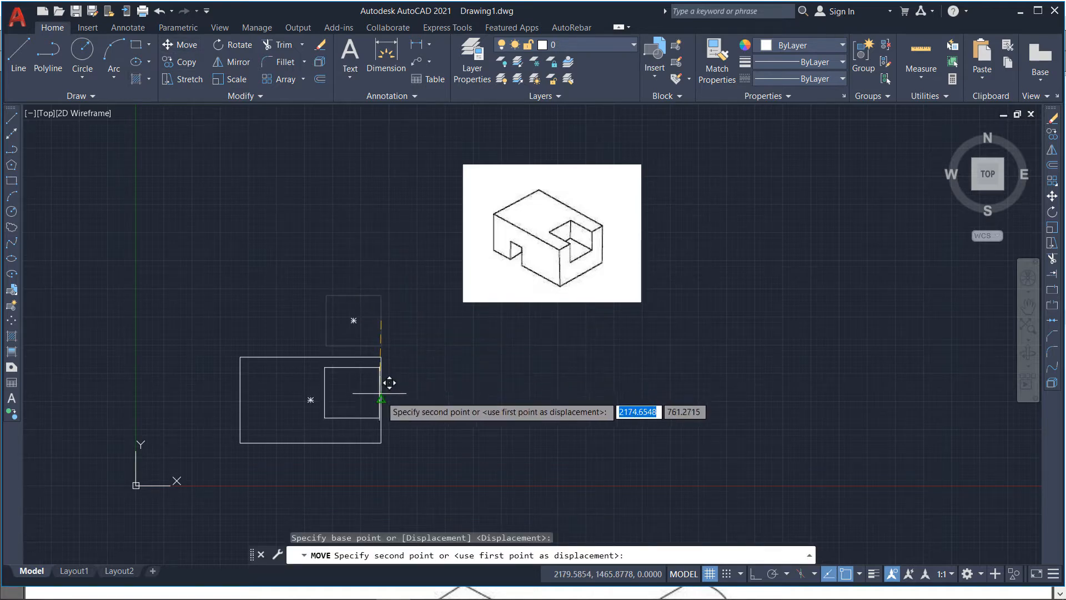
left_click(381, 399)
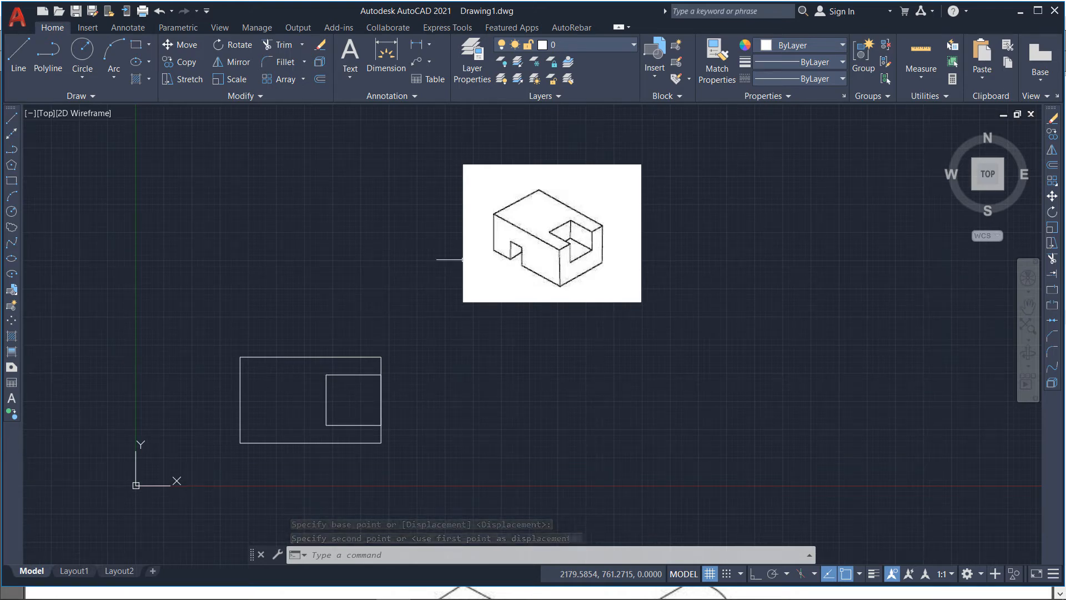
Draw a rectangle about 217 units wide across the full height of the outline, near its left end, for the bottom slot
left_click(136, 44)
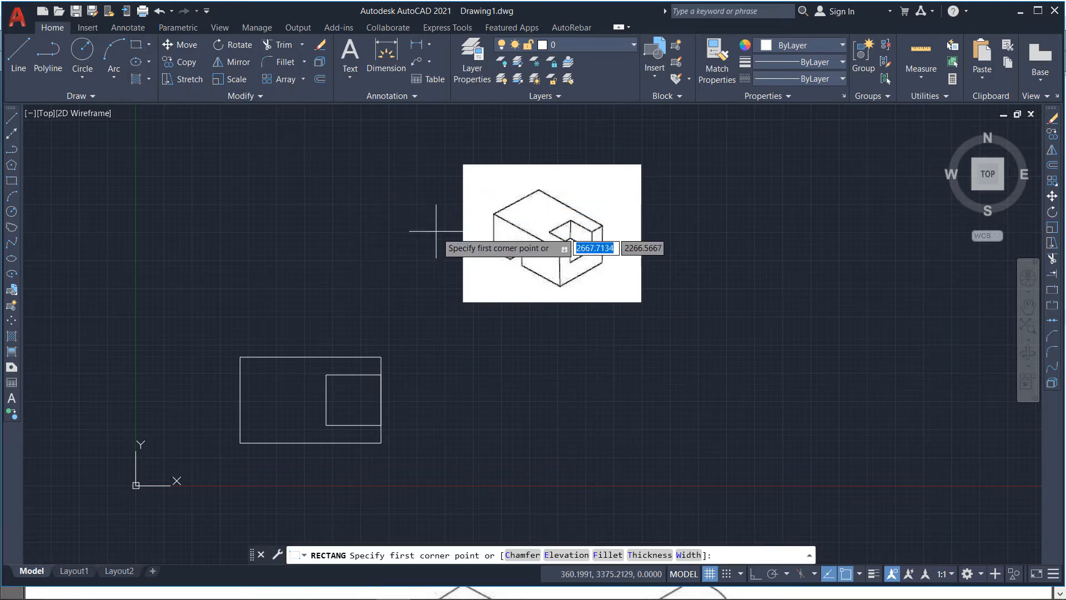
left_click(263, 357)
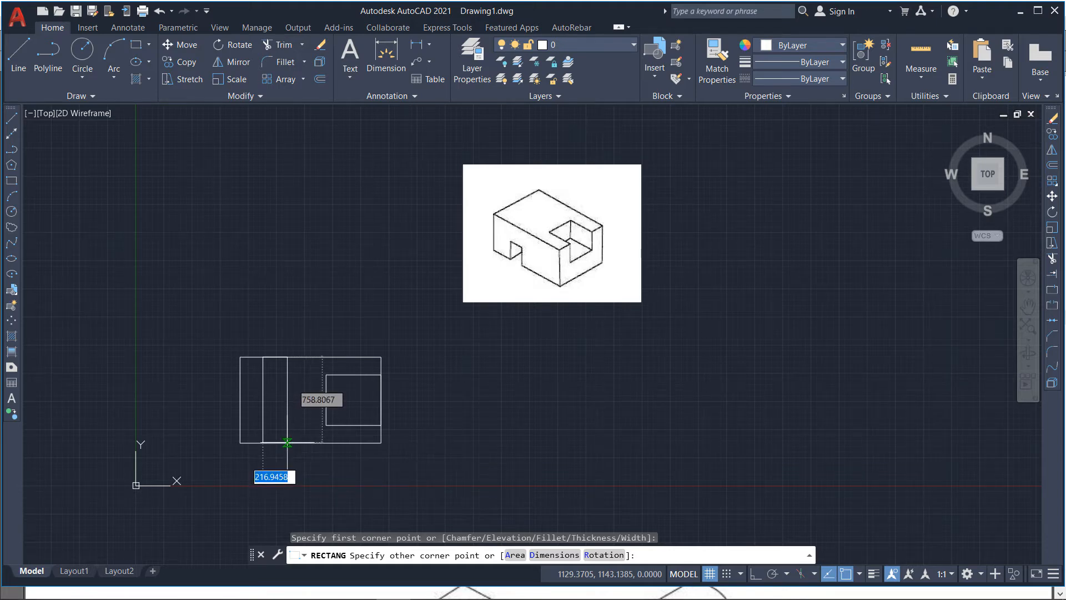
left_click(287, 442)
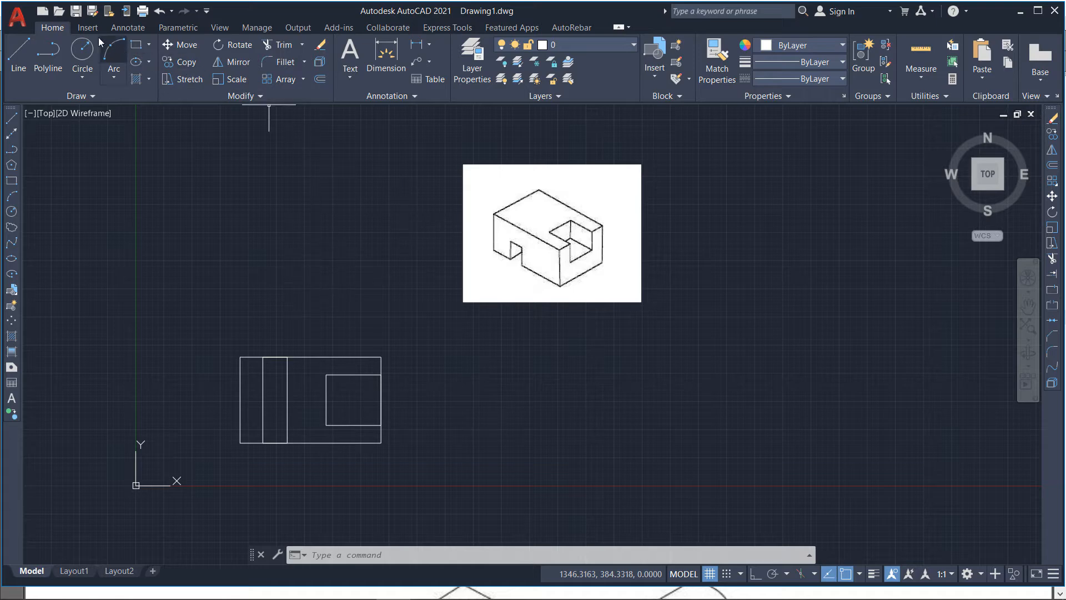
Create a new layer named Hidden lines
left_click(472, 61)
left_click(171, 198)
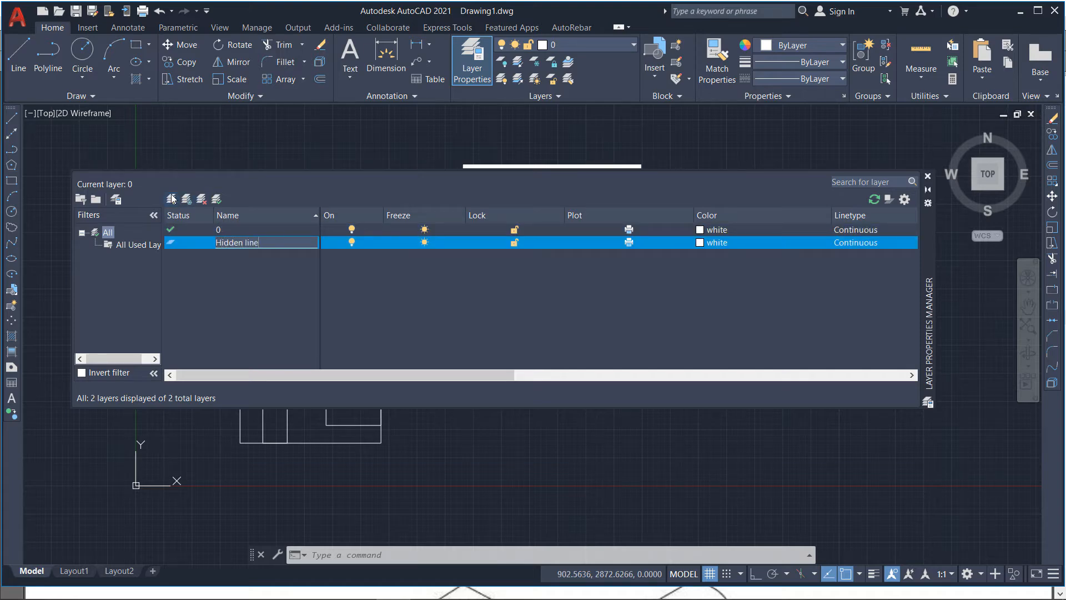
type("Hidden lines")
key("Return")
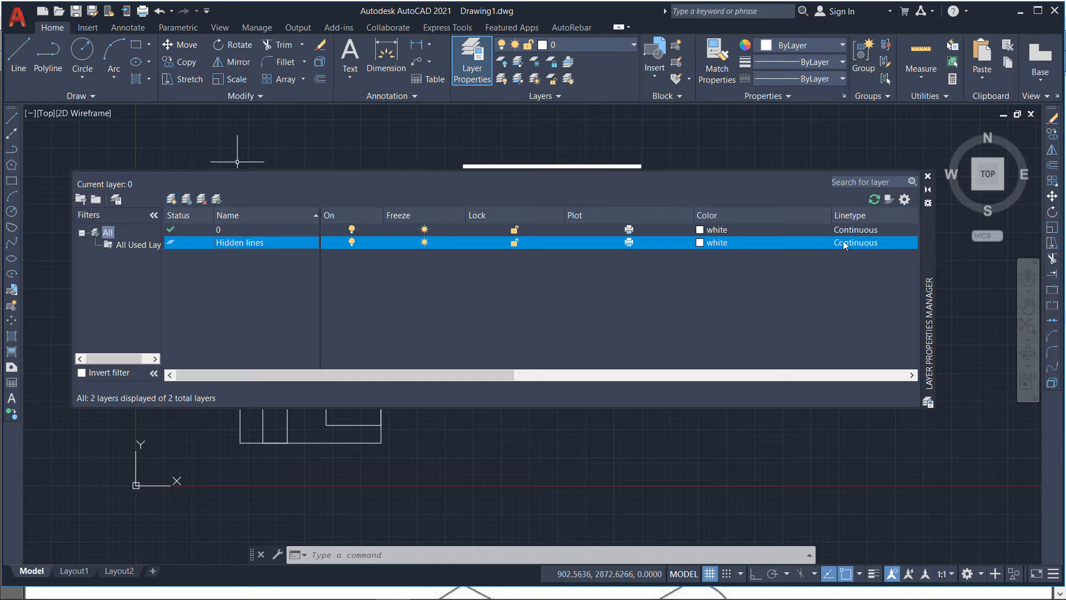
Load the HIDDEN linetype from acadiso.lin, assign it to the Hidden lines layer and close the layer manager
left_click_drag(495, 371, 596, 376)
left_click(695, 242)
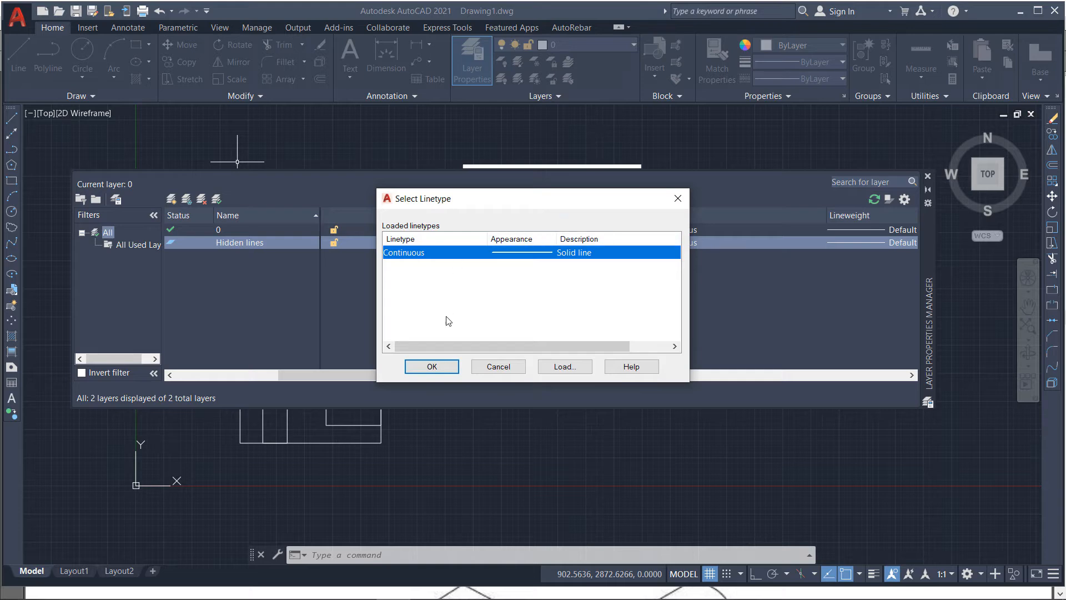
left_click(565, 366)
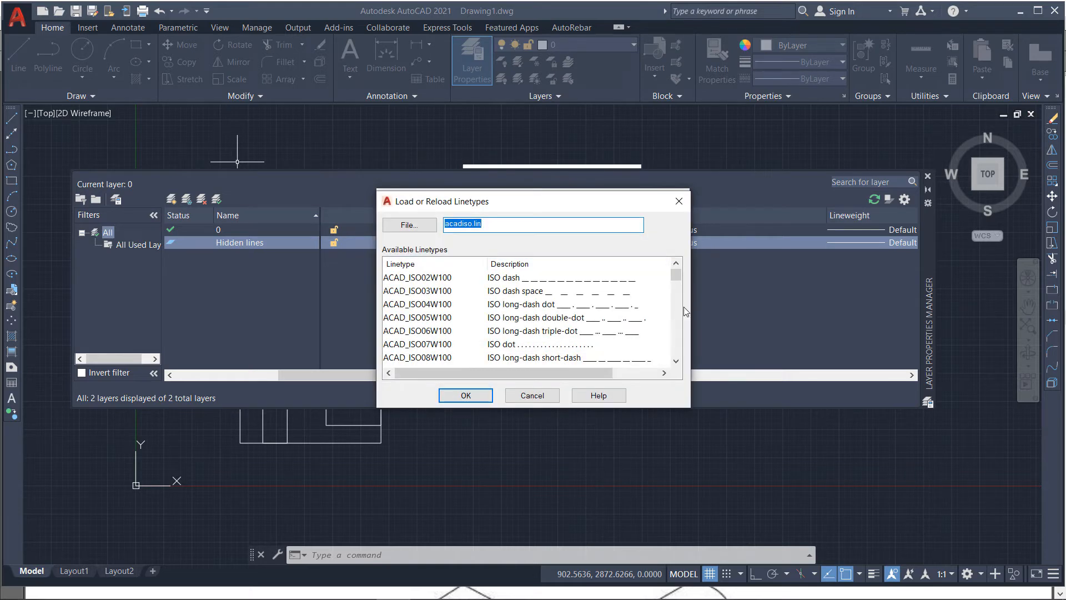
scroll(674, 359, "down", 10)
scroll(676, 358, "down", 7)
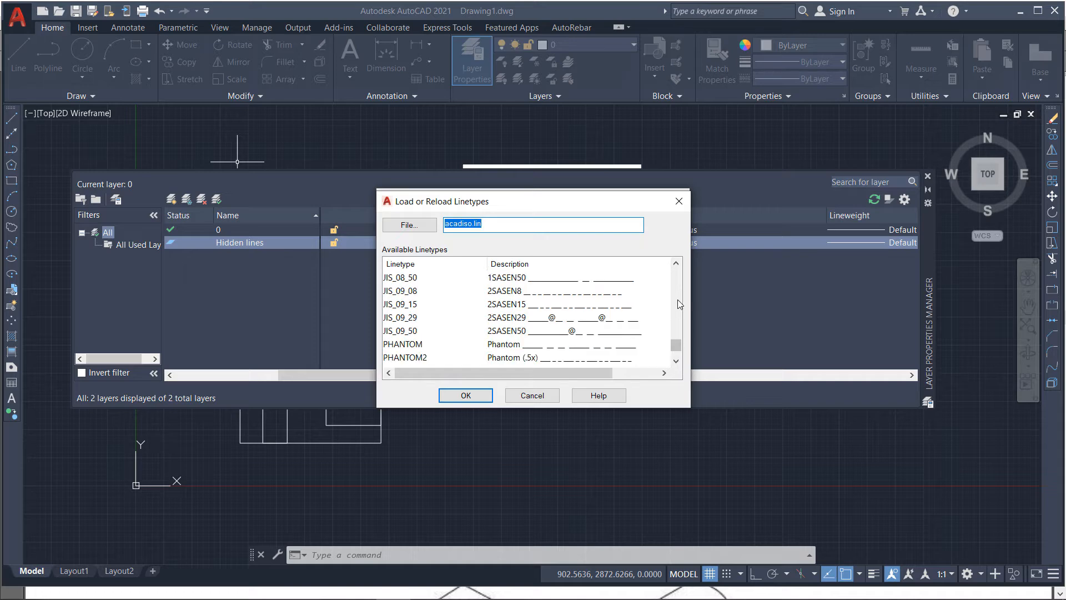
scroll(679, 304, "up", 5)
left_click(399, 291)
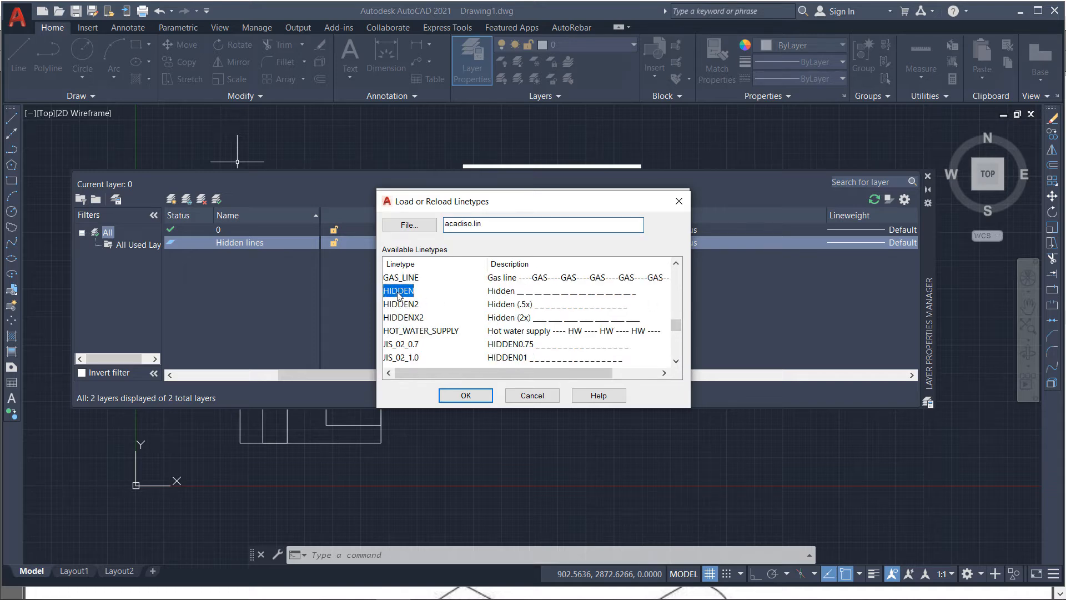
left_click(466, 395)
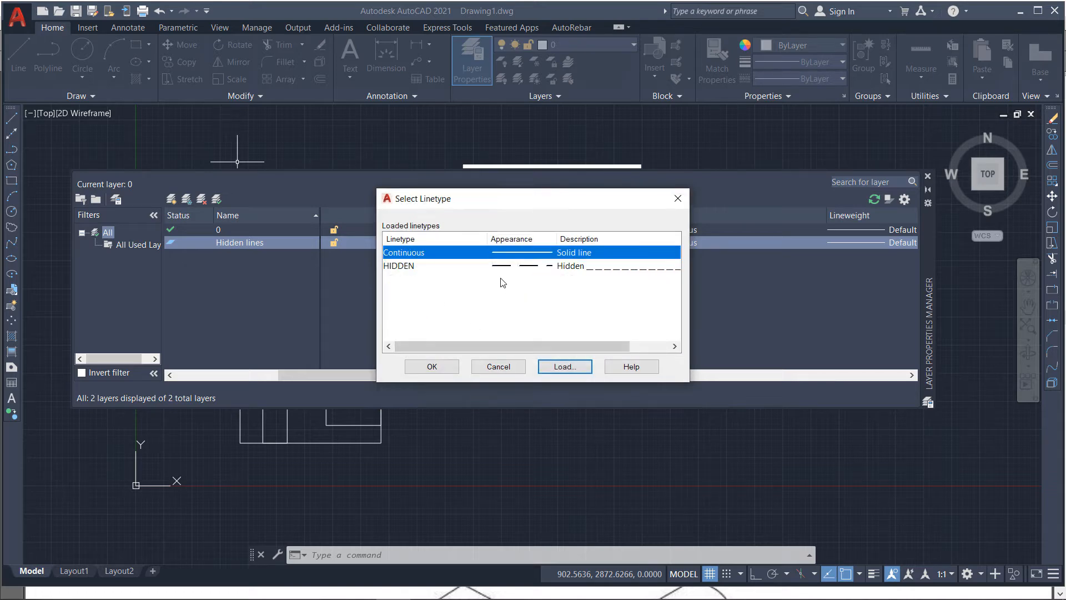
left_click(438, 266)
left_click(441, 366)
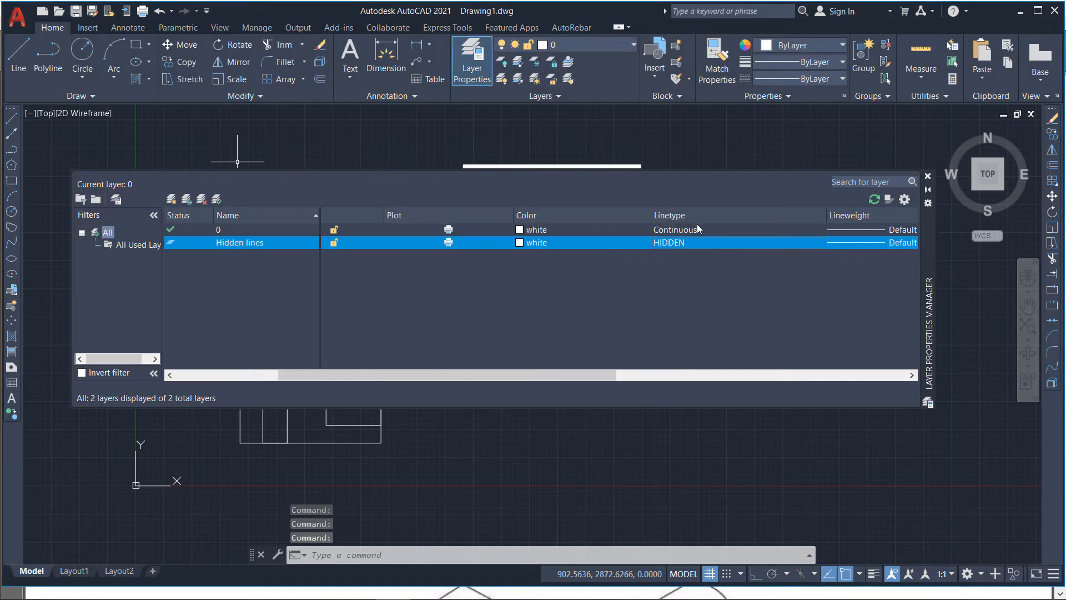
left_click(927, 177)
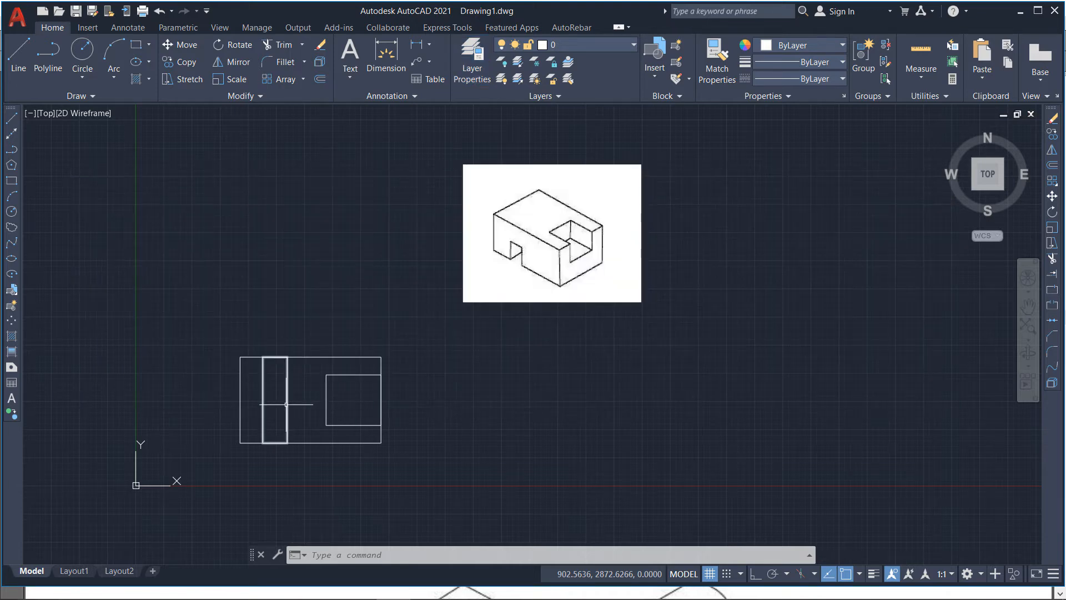
Assign the bottom slot's rectangle in the top view to the Hidden lines layer
left_click(263, 388)
left_click(572, 46)
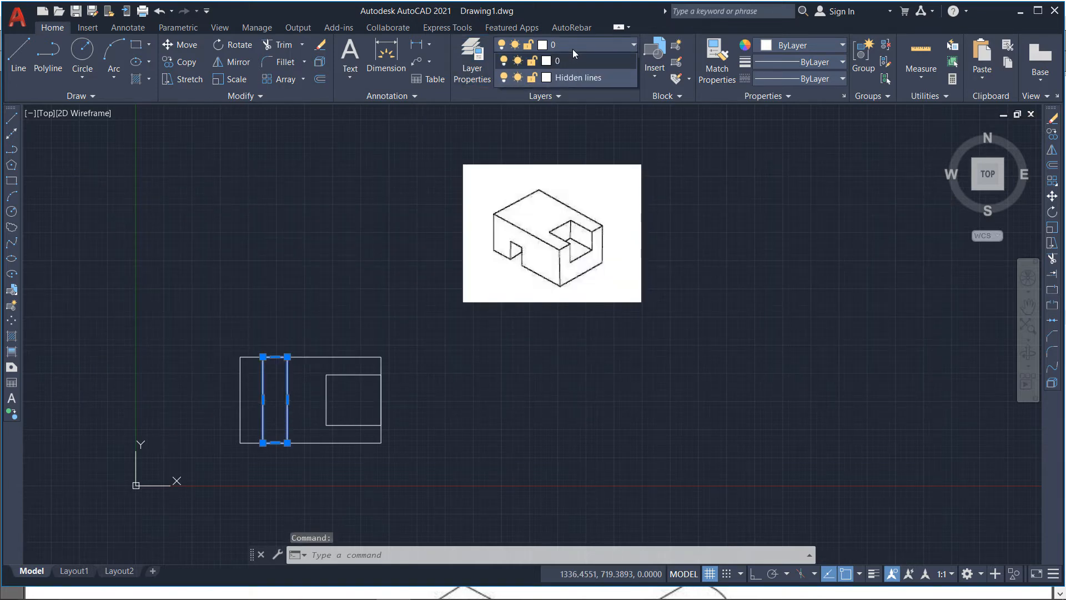
left_click(576, 72)
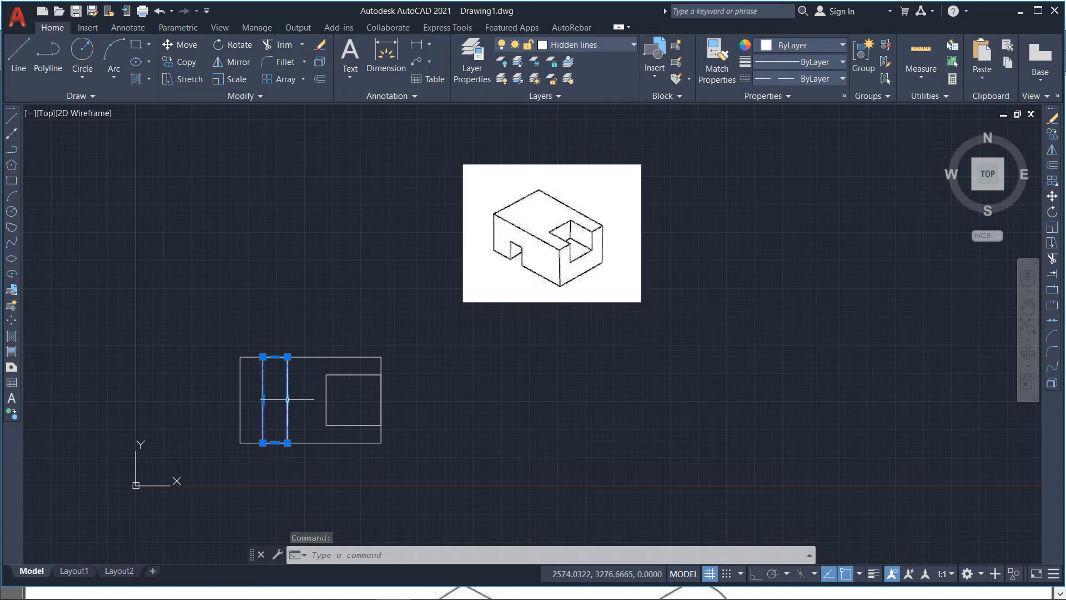
key("Escape")
Set the linetype scale of the hidden slot rectangle to 3 in its properties, and close the properties
scroll(258, 399, "up", 2)
scroll(259, 400, "up", 5)
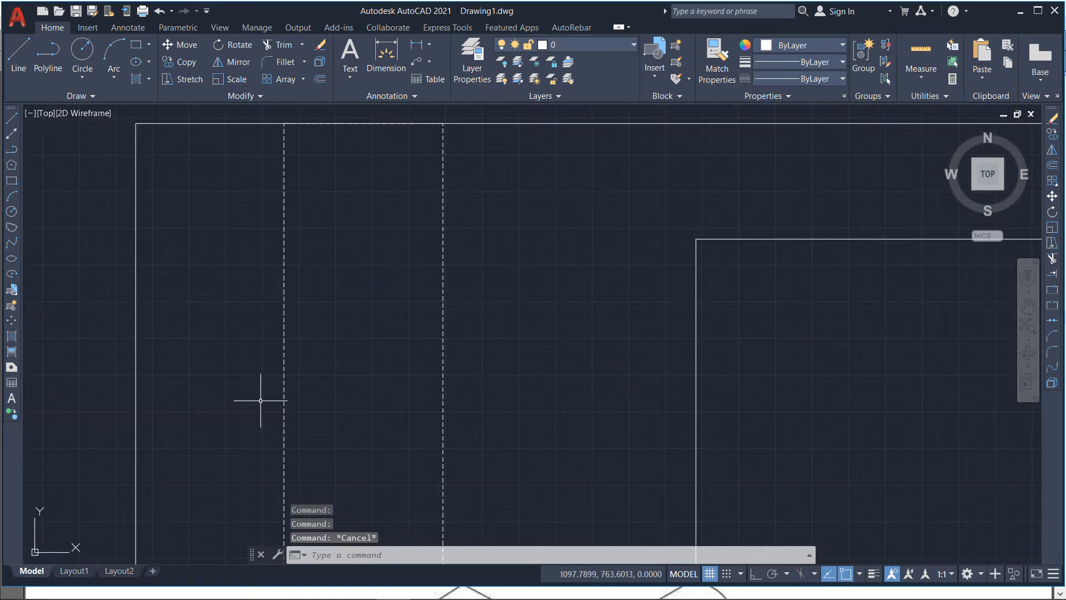
scroll(266, 374, "down", 3)
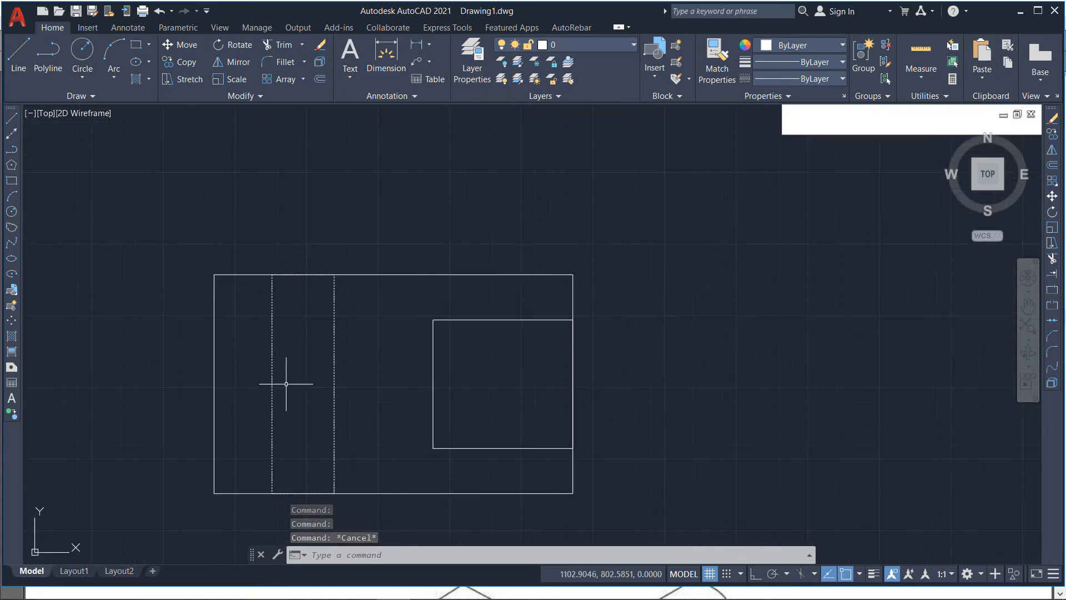
scroll(276, 372, "down", 2)
scroll(276, 373, "up", 2)
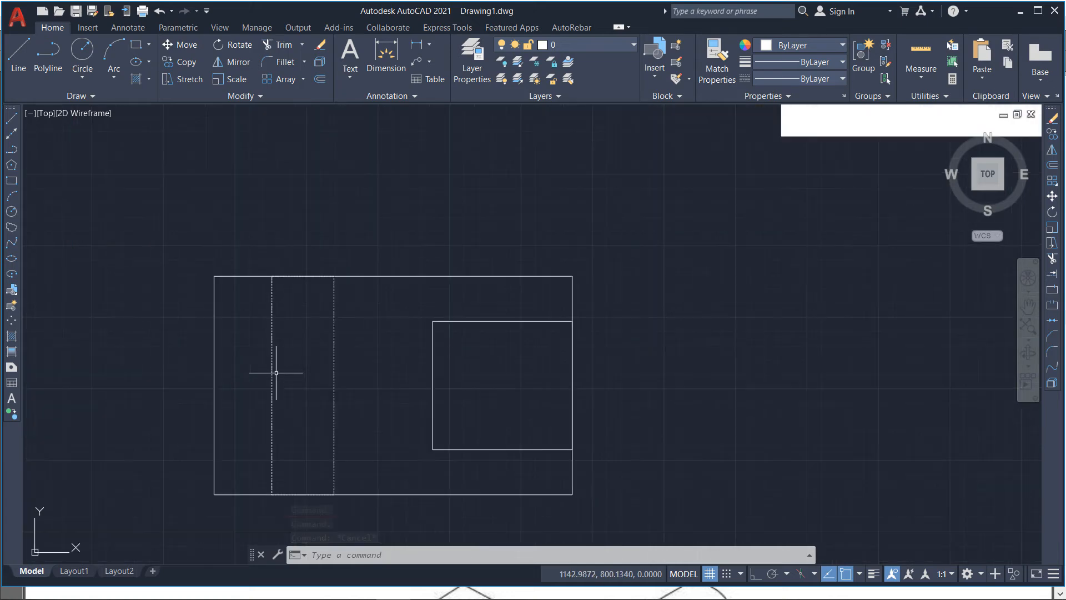
left_click(334, 361)
right_click(334, 361)
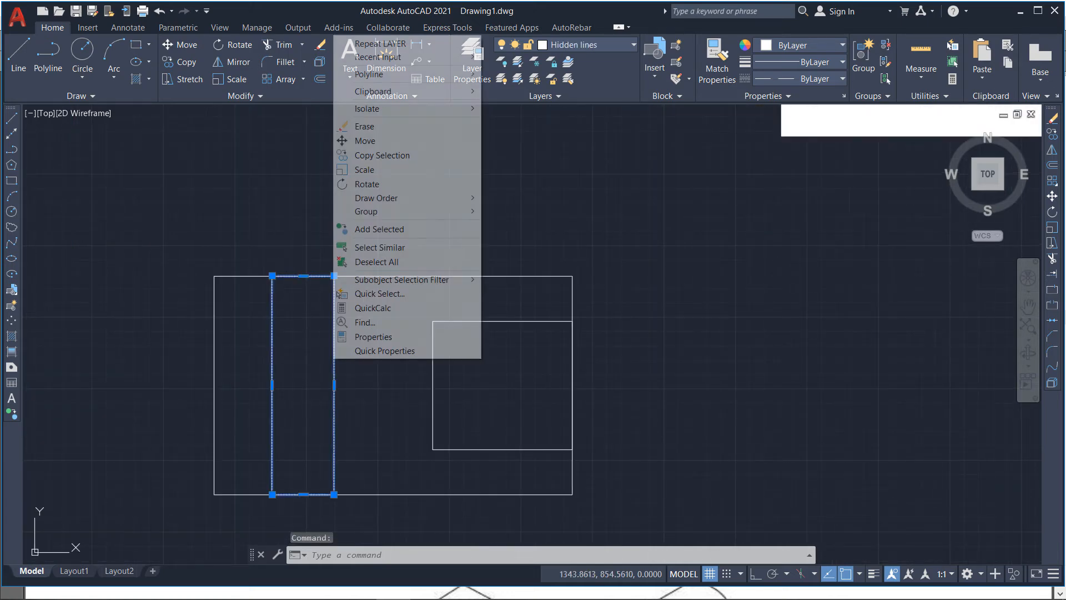
left_click(360, 337)
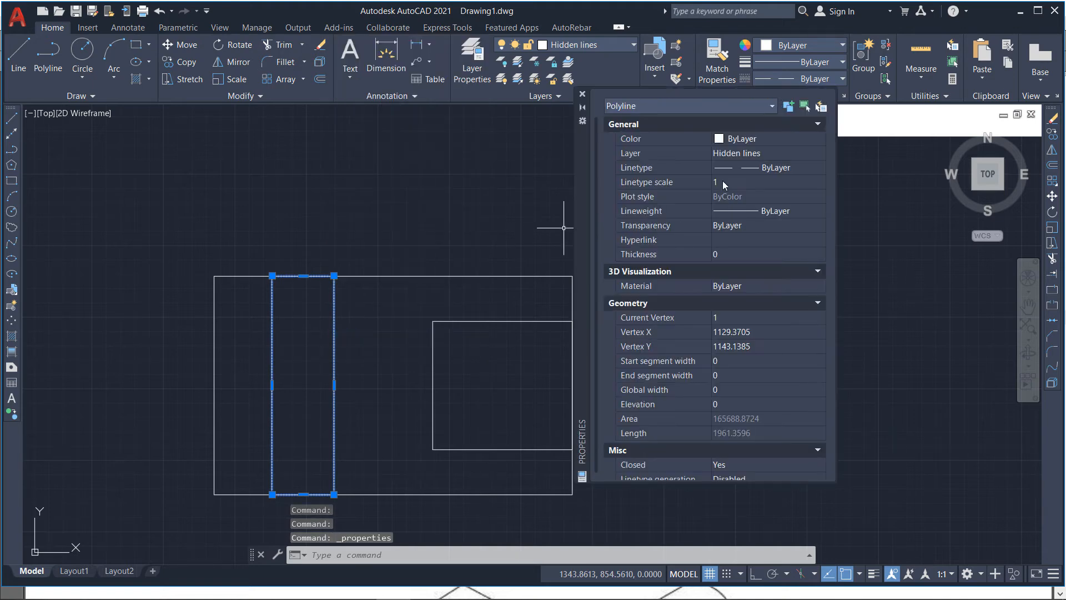
left_click(723, 183)
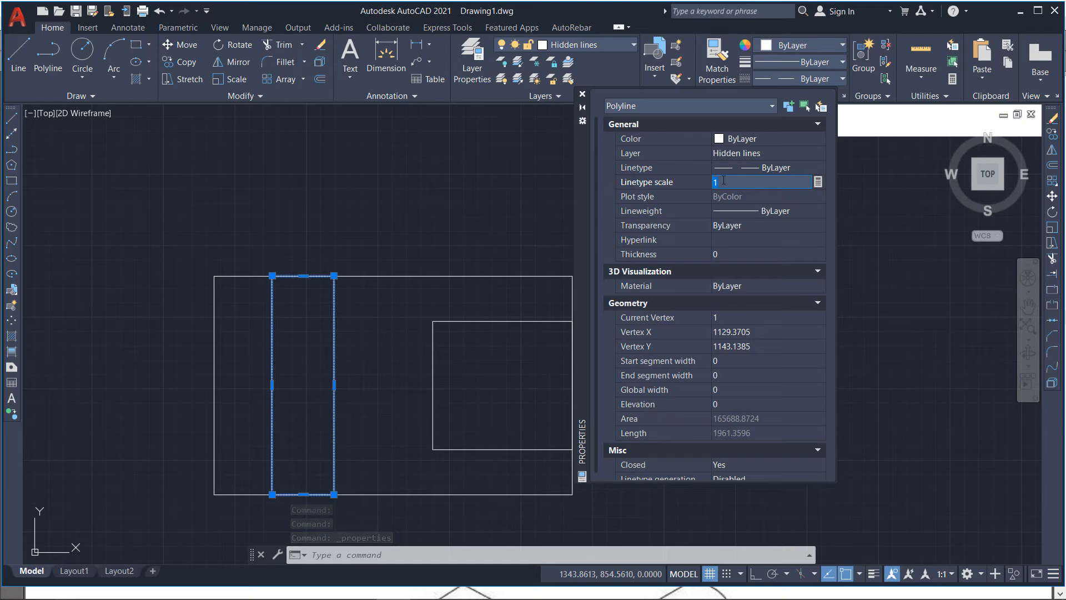
type("3")
key("Return")
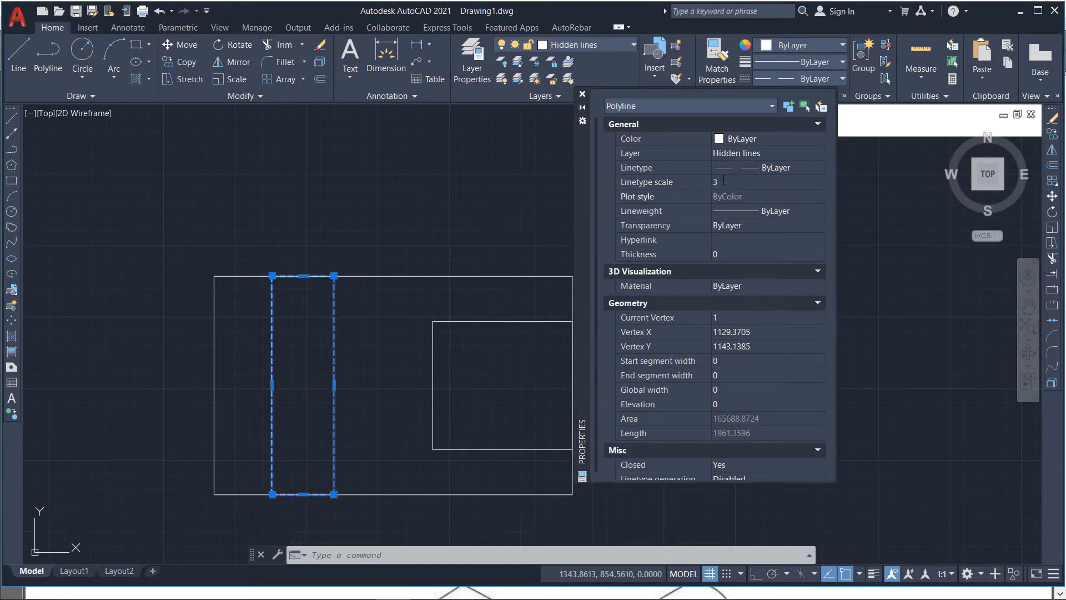
key("Escape")
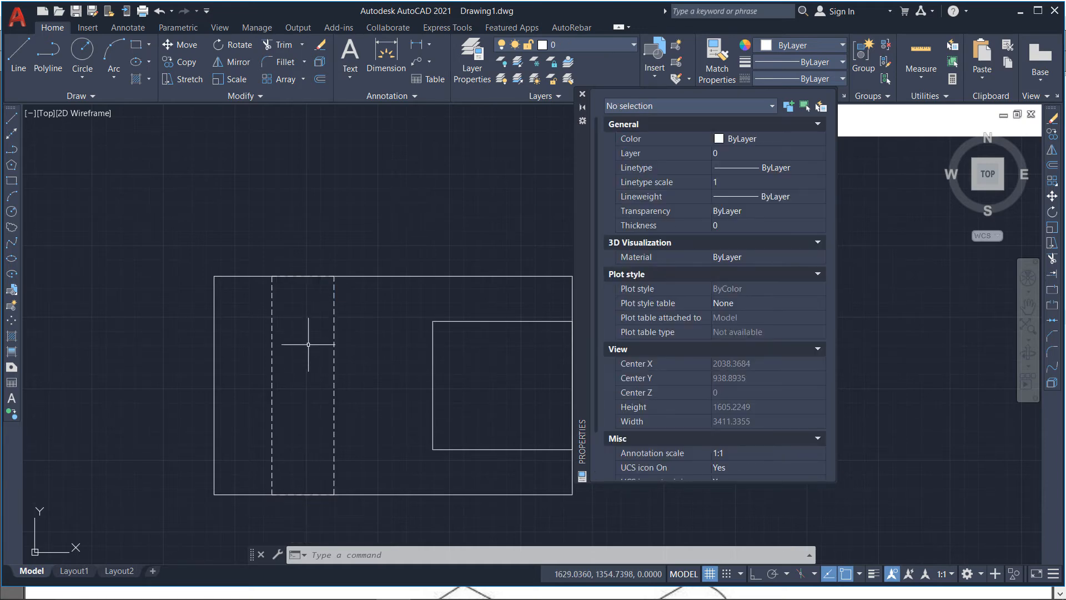
scroll(309, 360, "down", 2)
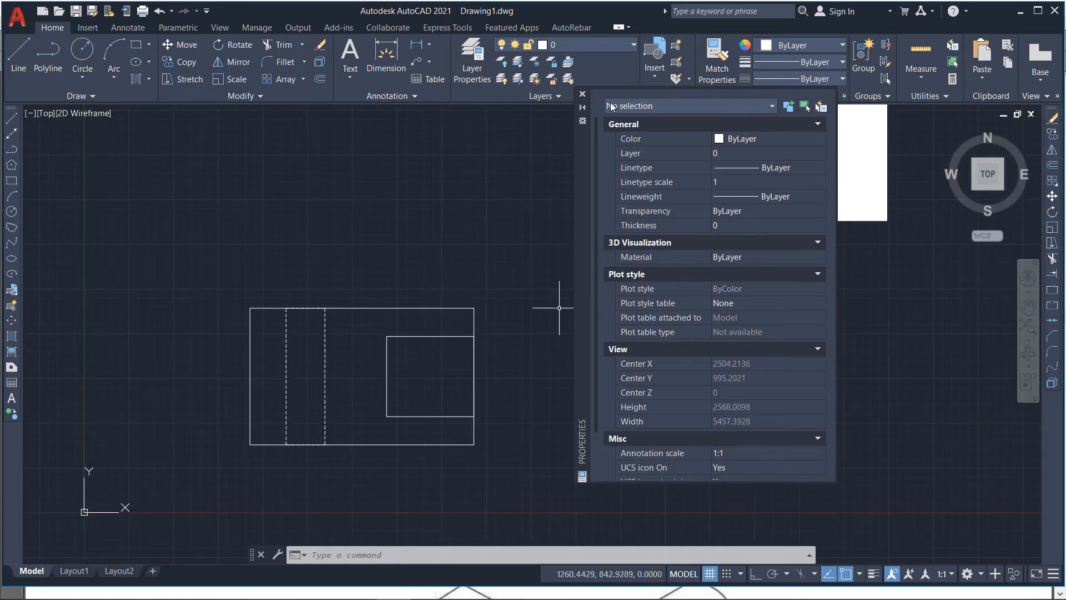
left_click(582, 94)
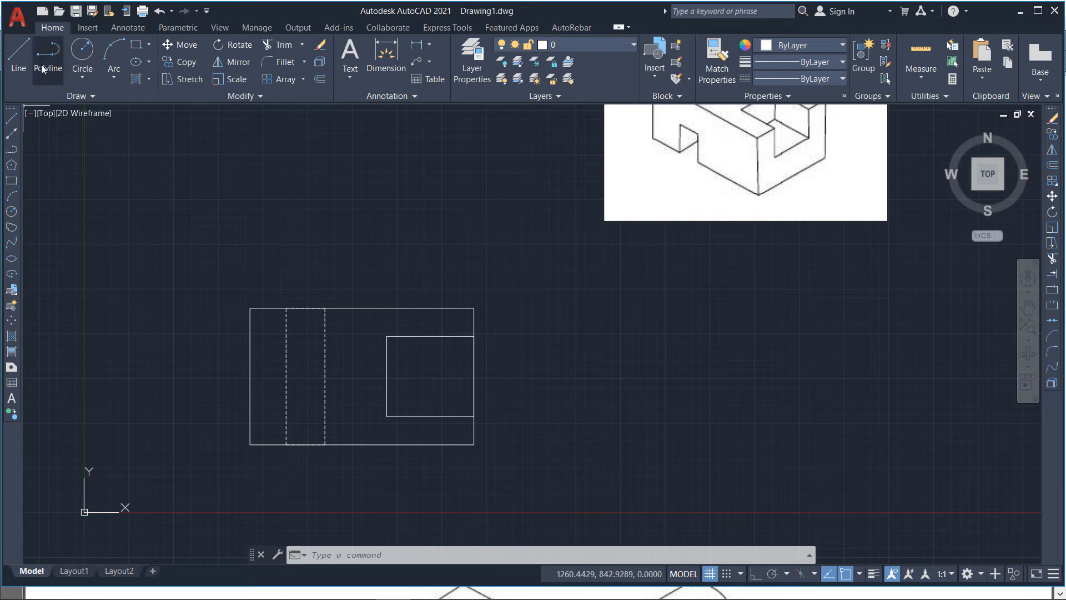
Draw the front view's outline directly below the top view, matching its width and about 513 units high
key("ctrl+y")
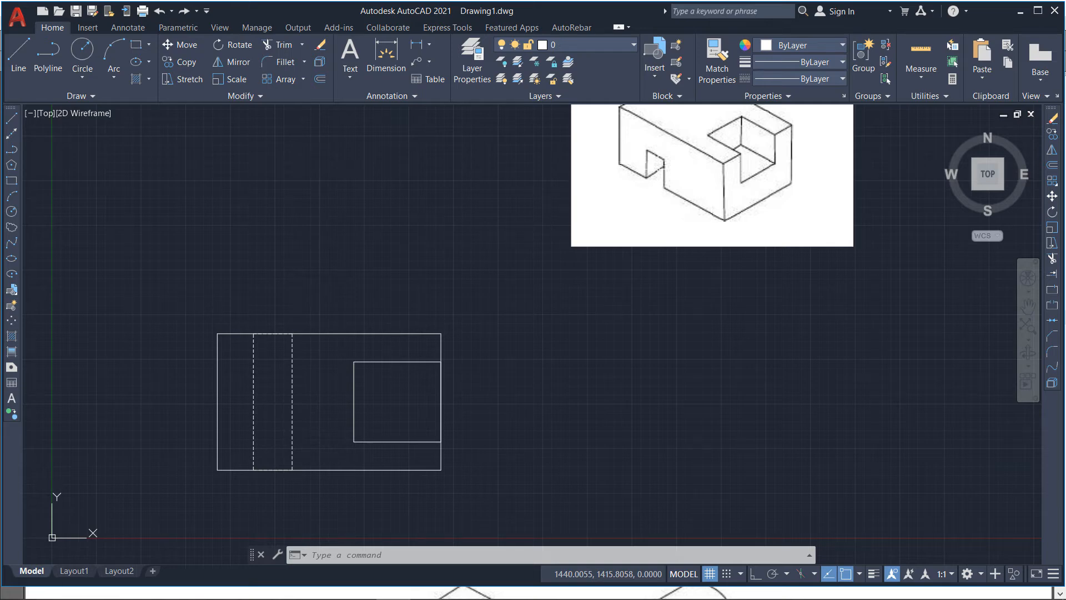
scroll(459, 146, "down", 2)
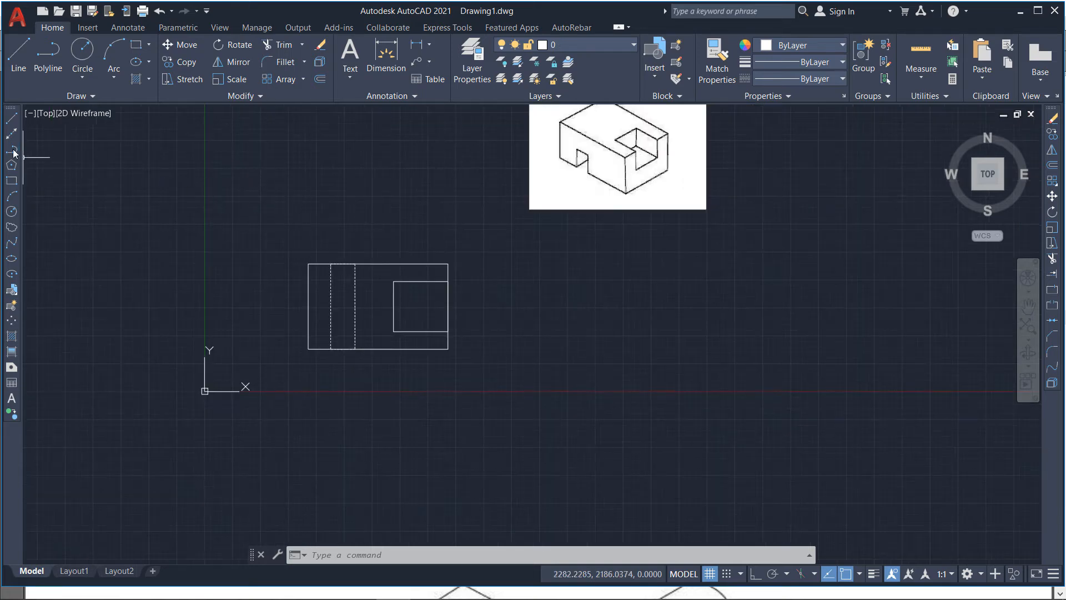
left_click(142, 47)
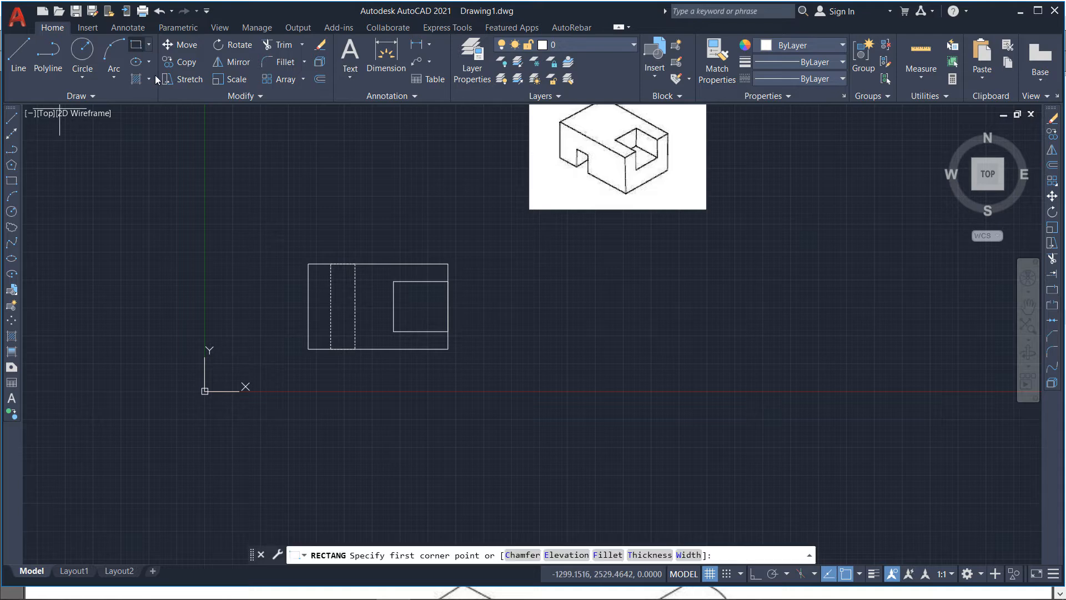
left_click(309, 349)
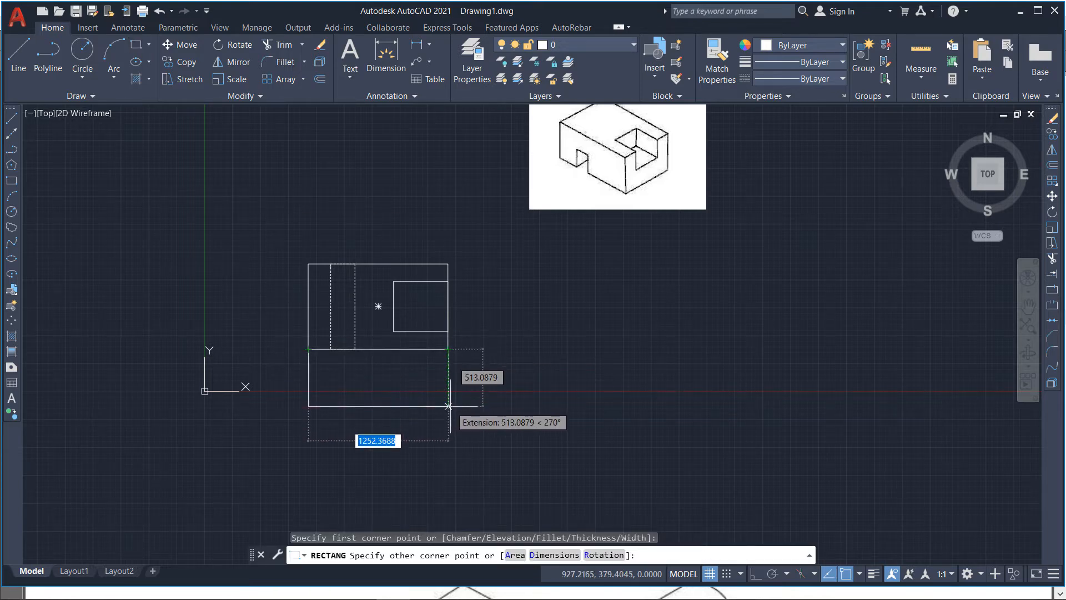
left_click(448, 406)
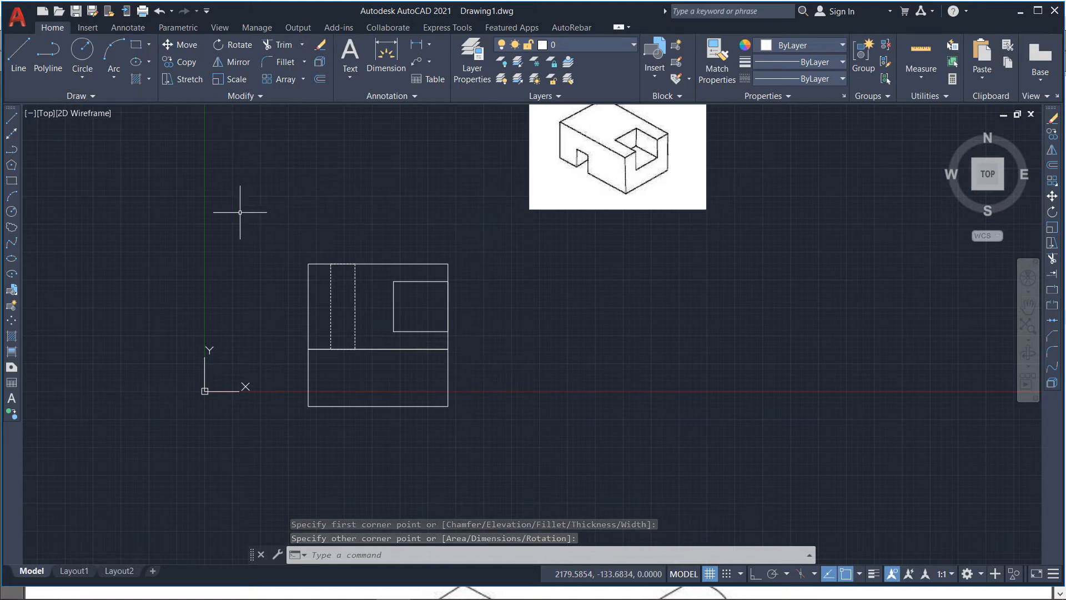
Move the front view's rectangle straight down with ortho on, leaving a gap of about 374 units below the top view
left_click(179, 44)
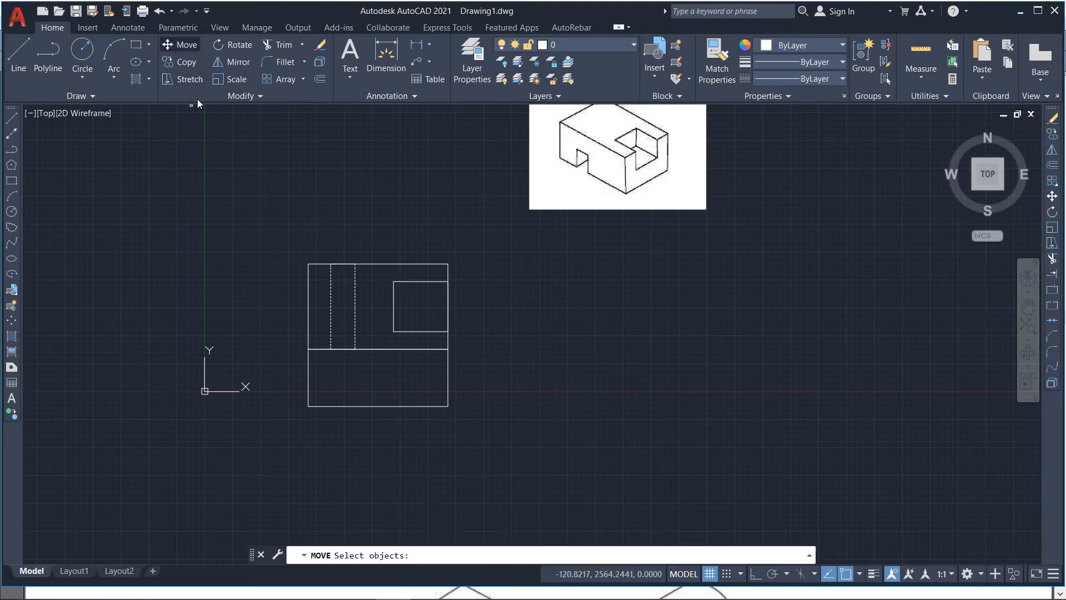
left_click(307, 376)
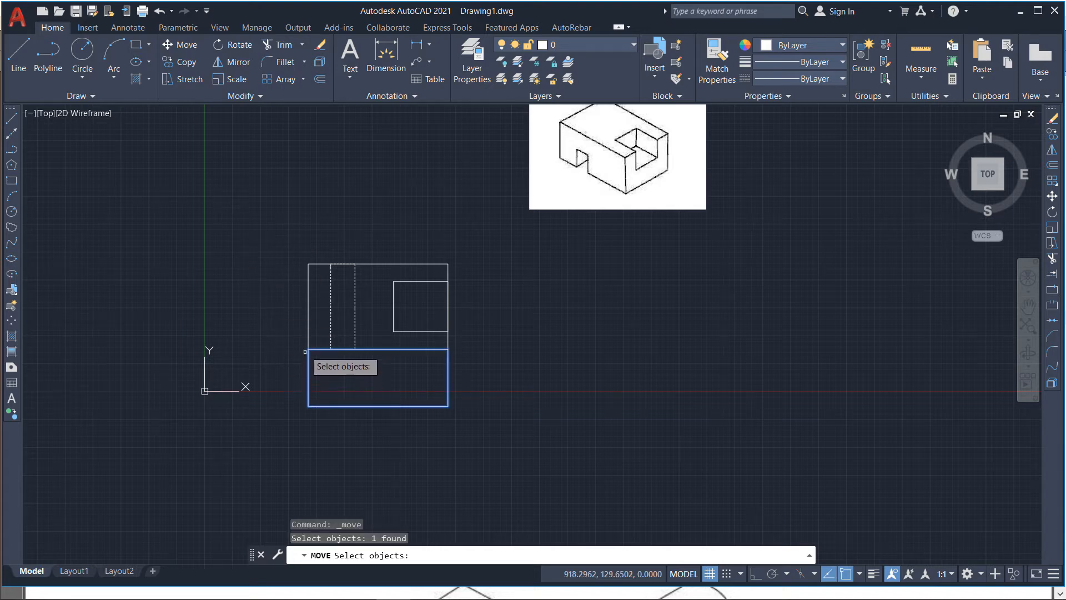
key("Return")
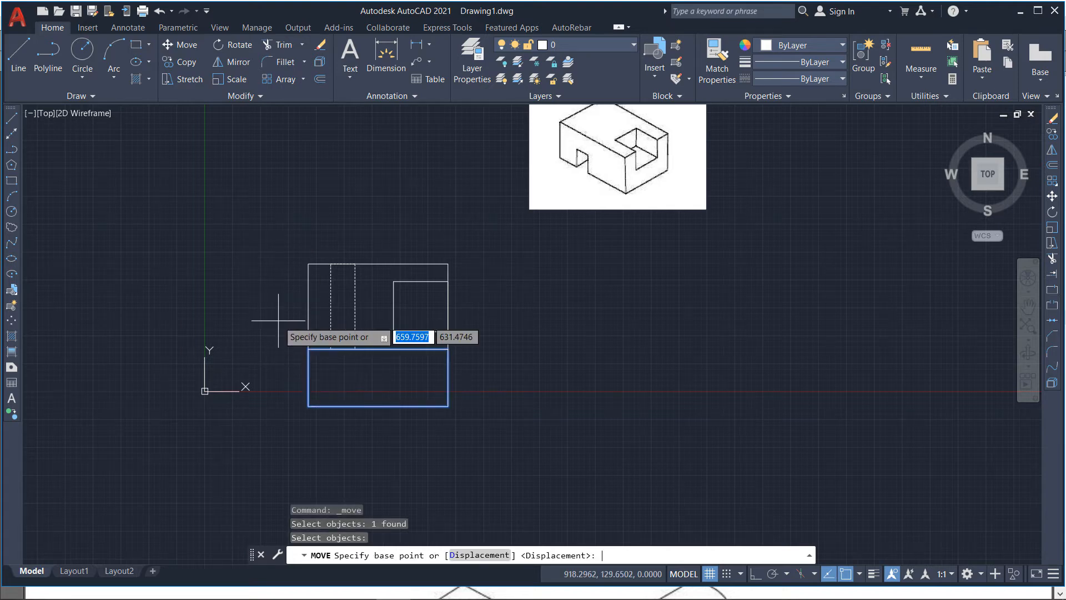
left_click(308, 349)
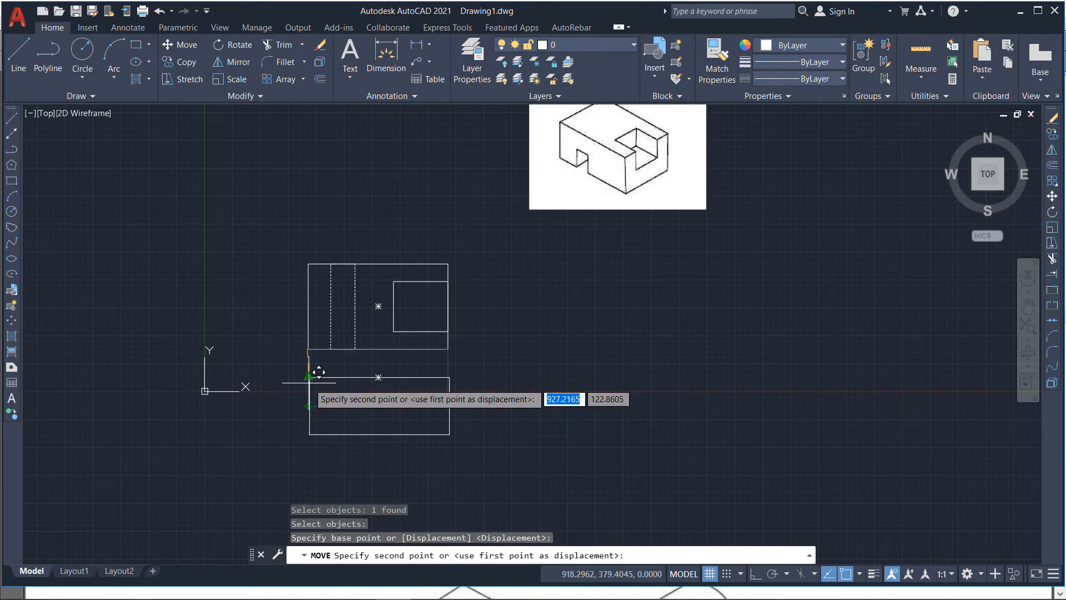
key("F8")
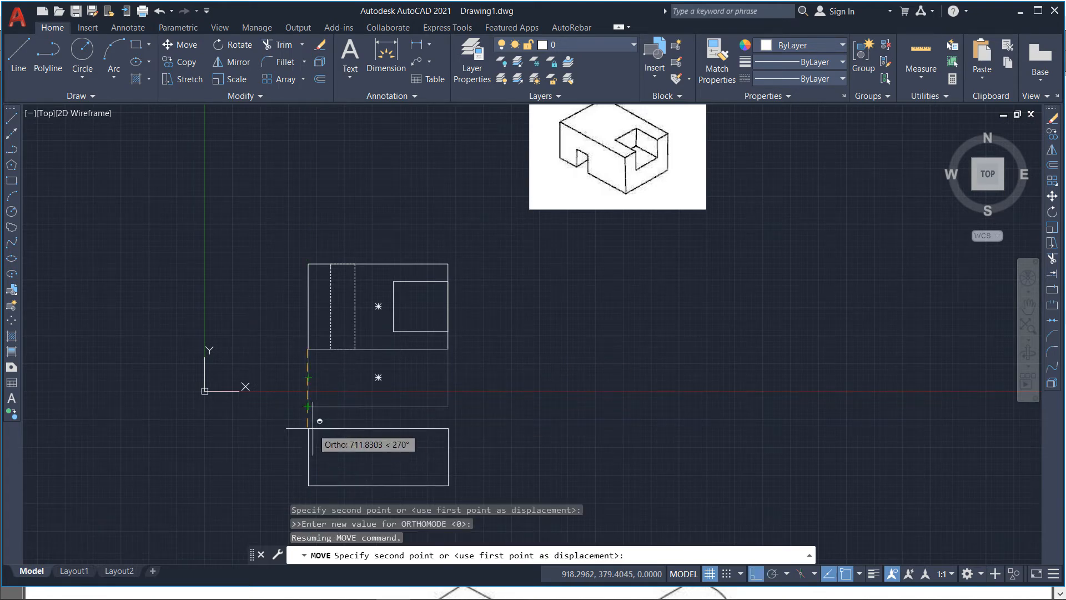
left_click(322, 391)
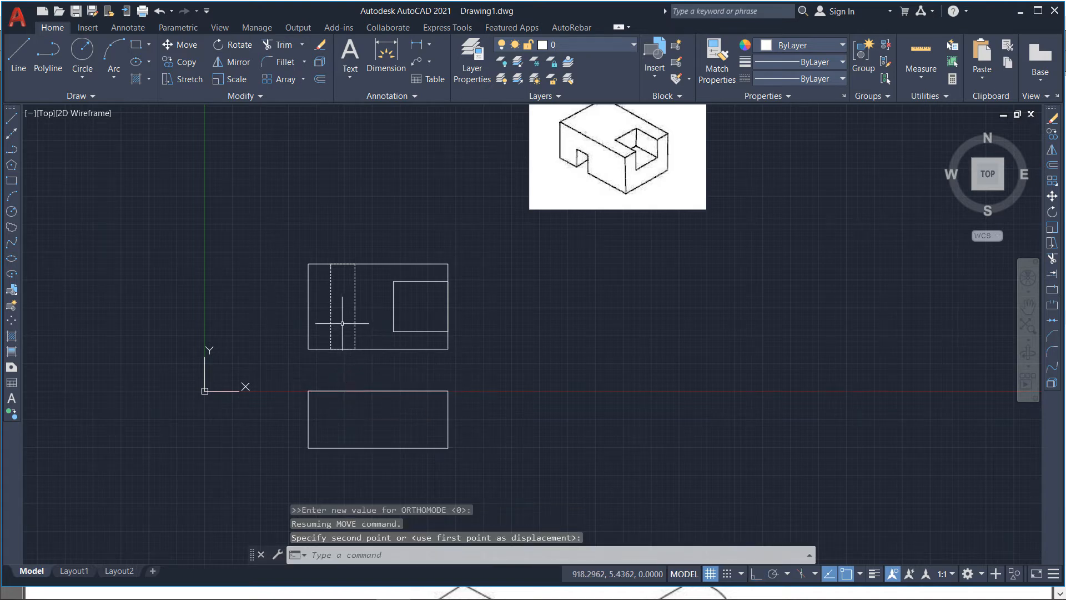
left_click(138, 48)
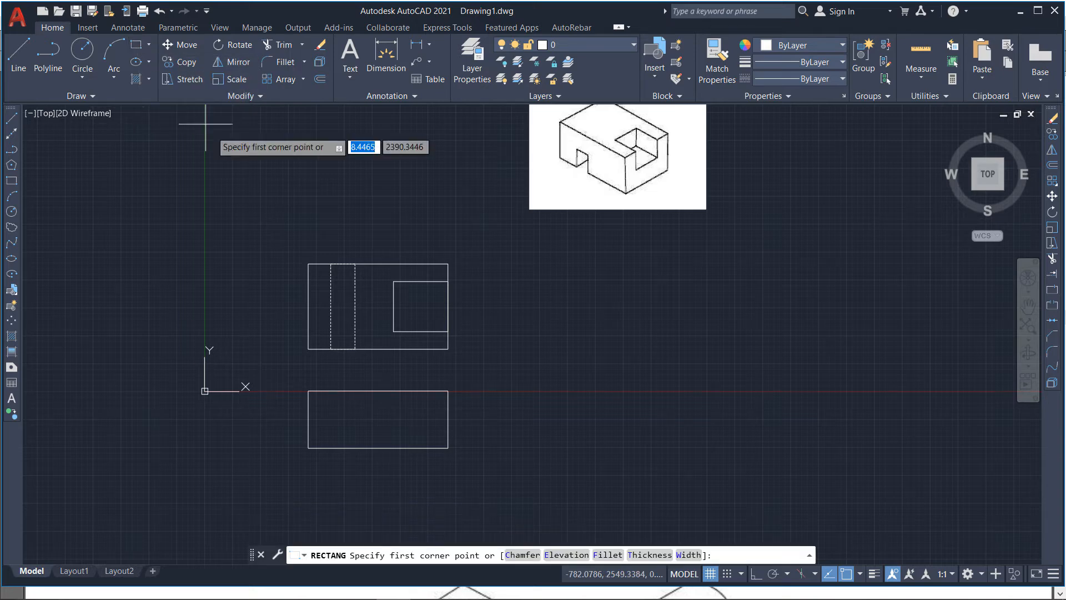
left_click(331, 349)
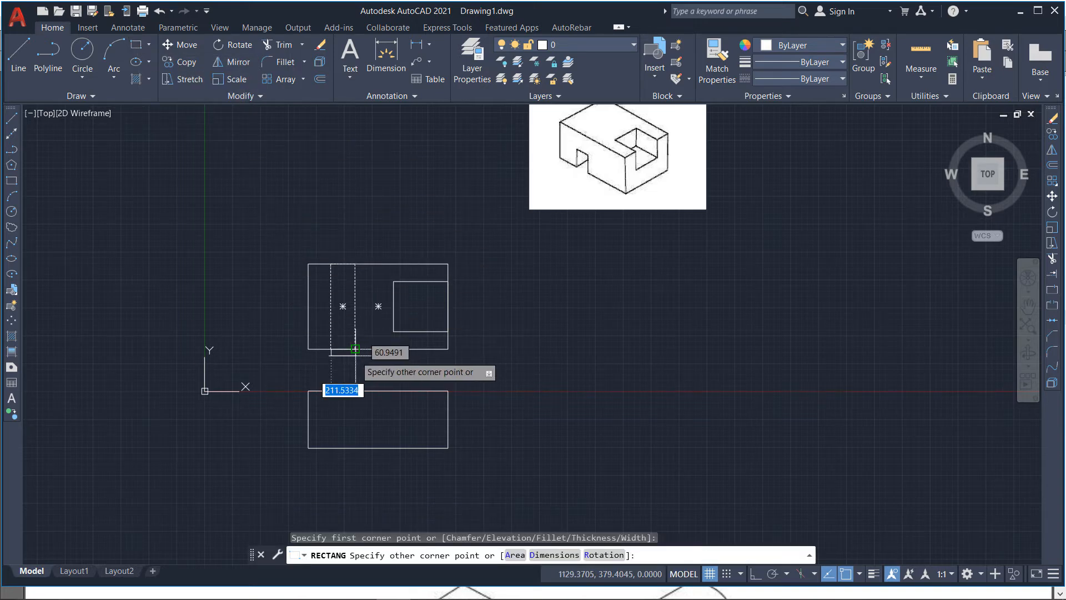
left_click(355, 348)
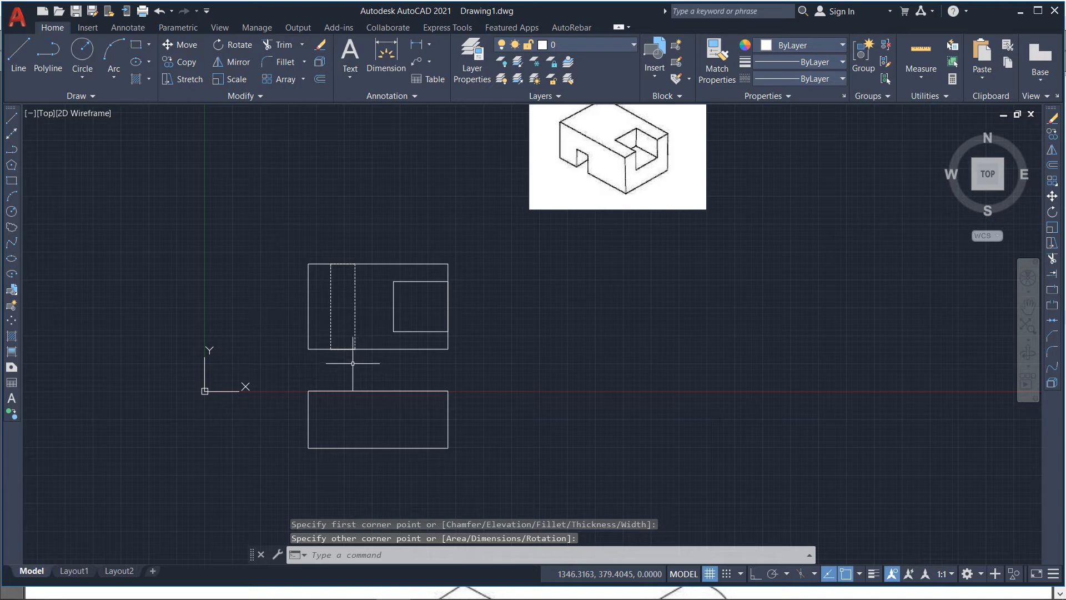
key("ctrl+z")
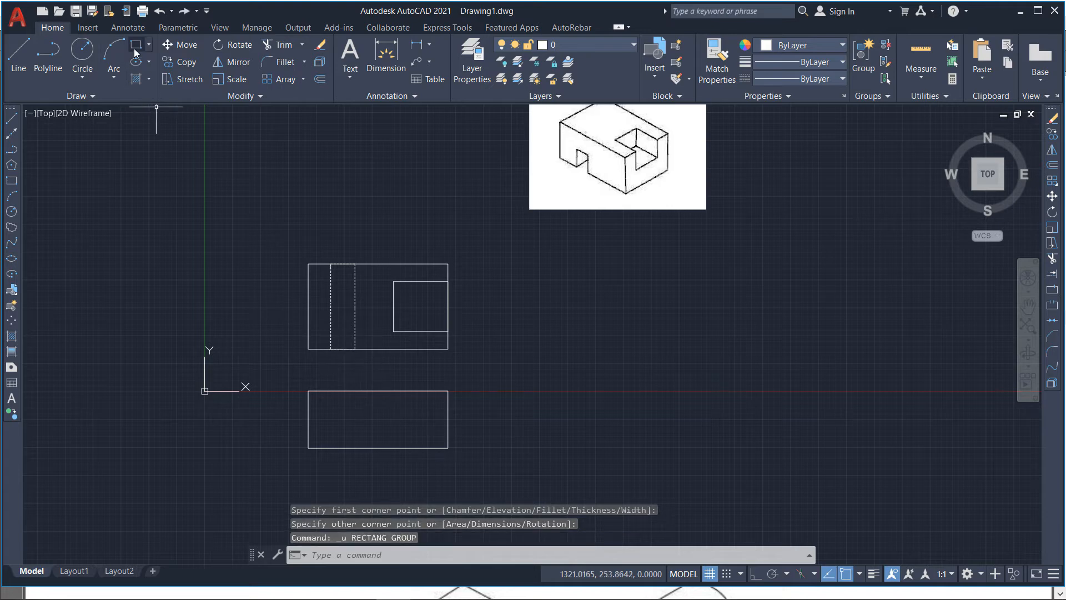
Draw a slot rectangle about 217 by 250 units below the top view's outline, aligned with the hidden slot lines
left_click(136, 45)
left_click(331, 348)
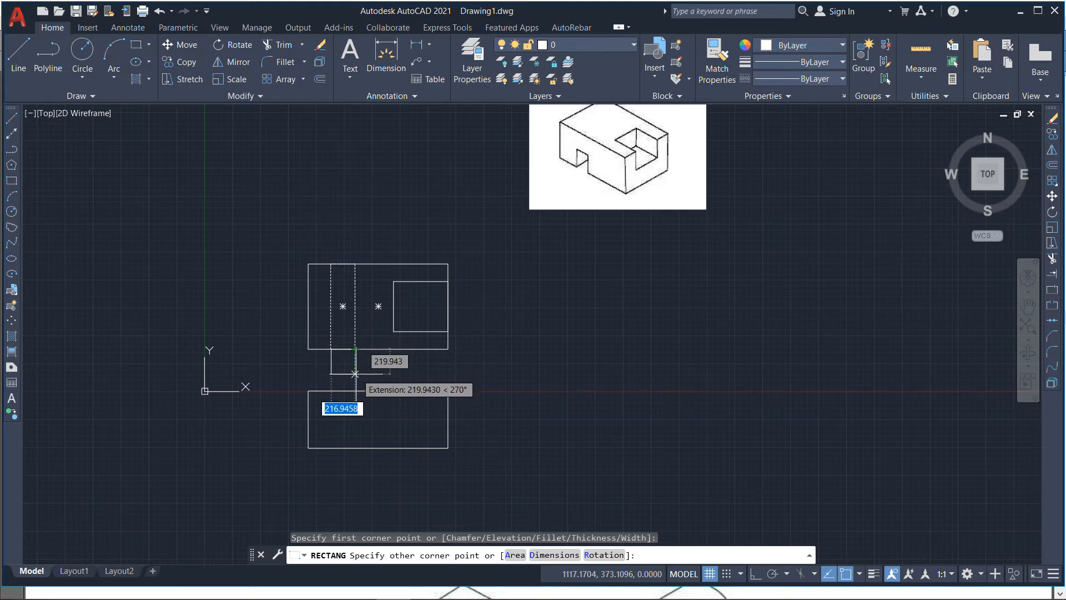
left_click(355, 376)
left_click(363, 371)
left_click(345, 362)
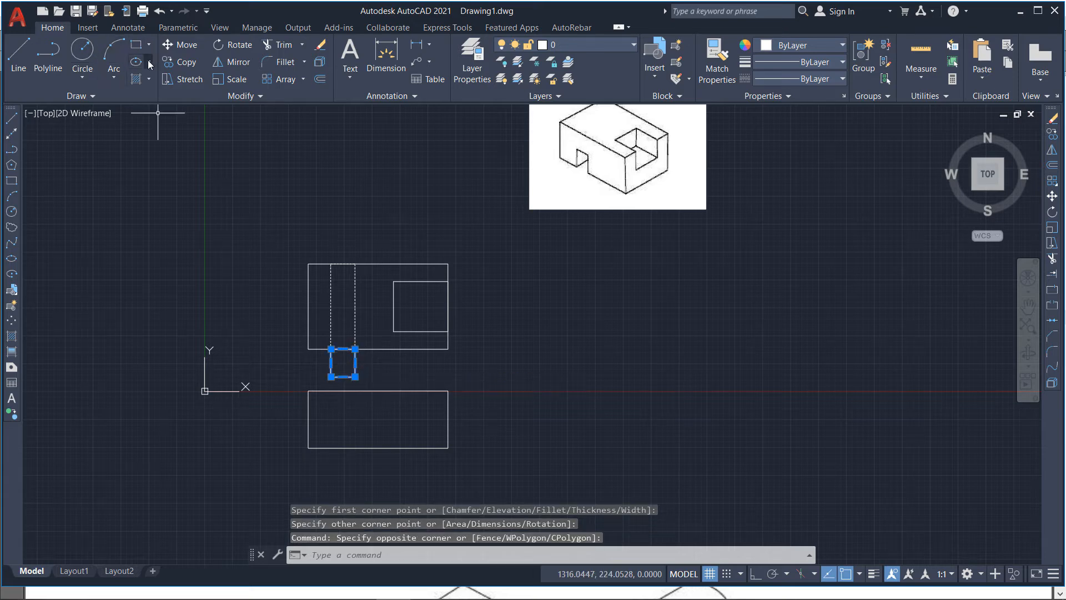
left_click(179, 44)
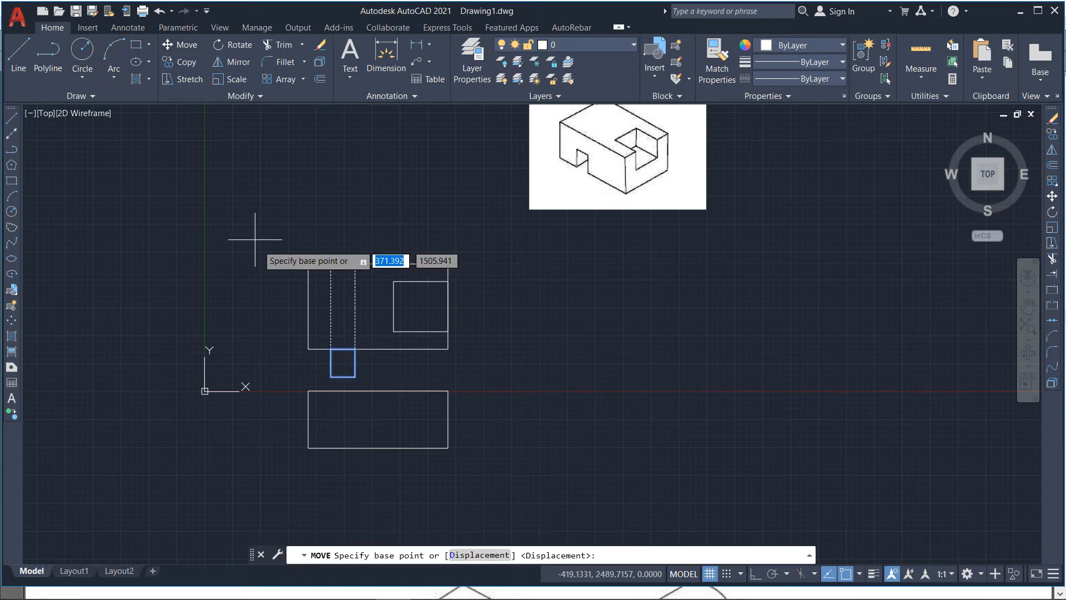
left_click(331, 348)
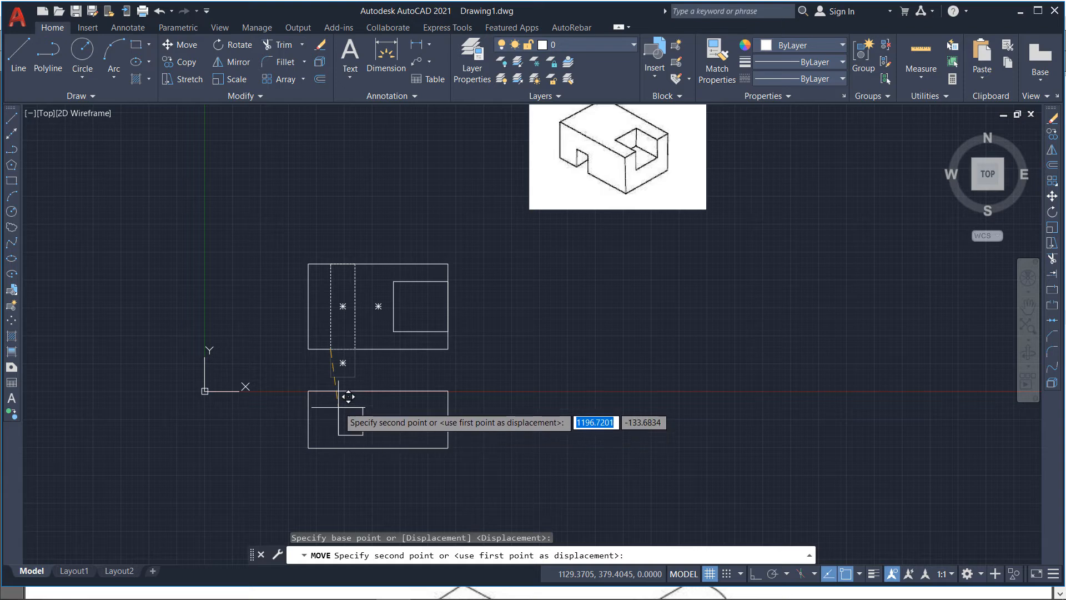
key("Escape")
Move the small slot rectangle by its lower-left corner straight down onto the front view's bottom edge, with ortho on
left_click(333, 368)
left_click(179, 45)
left_click(331, 377)
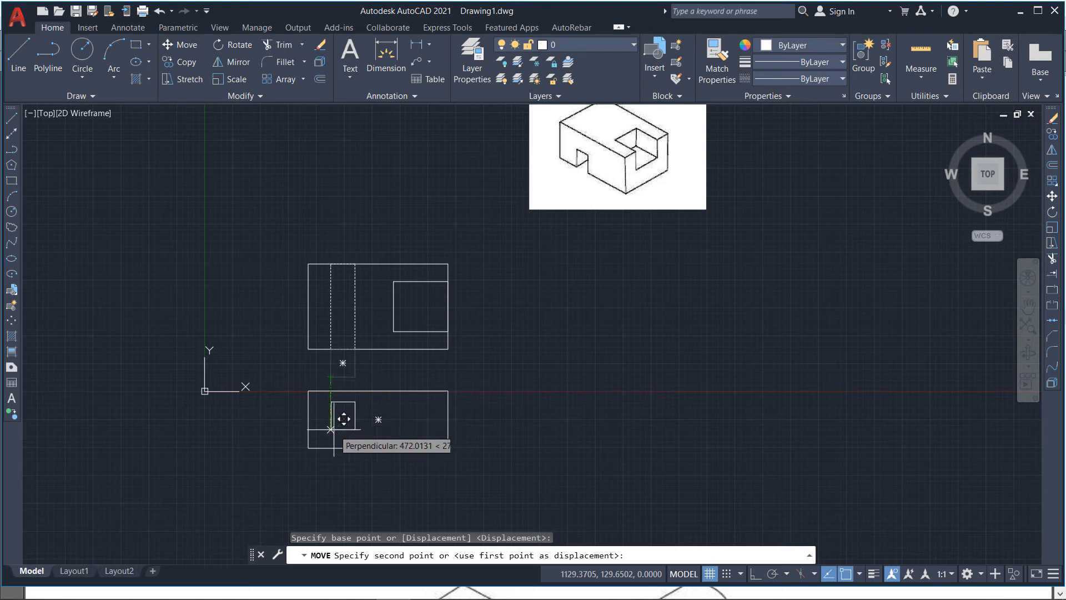
key("F8")
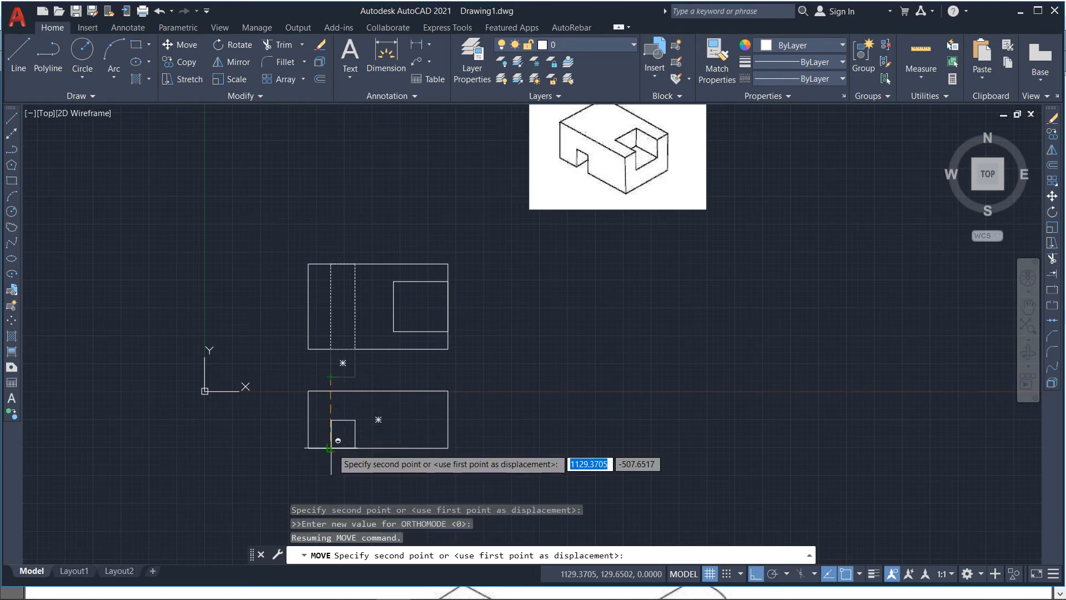
left_click(333, 447)
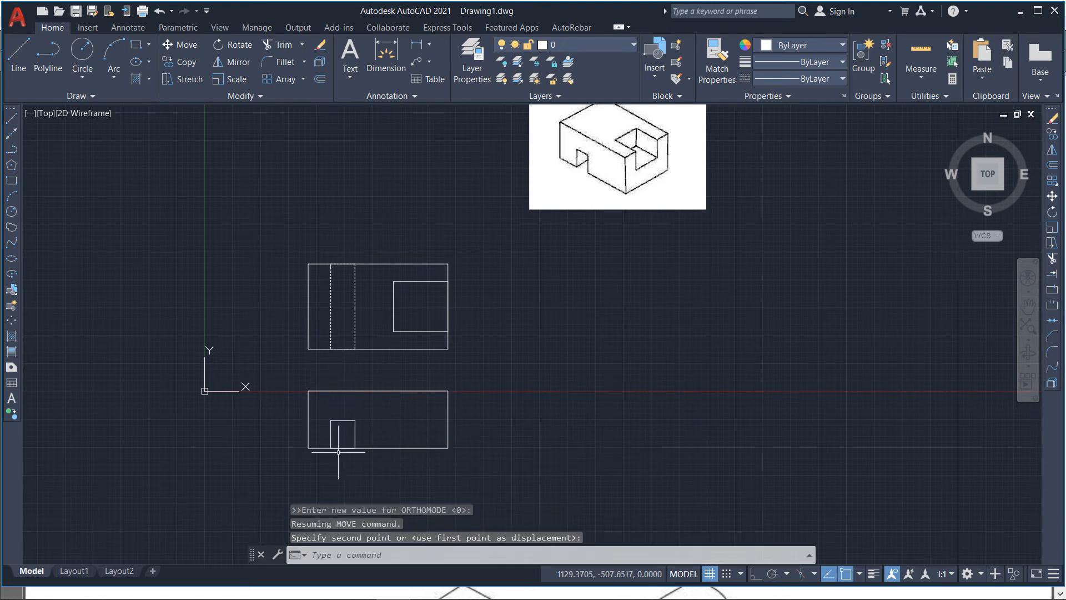
scroll(338, 452, "up", 2)
scroll(338, 452, "down", 2)
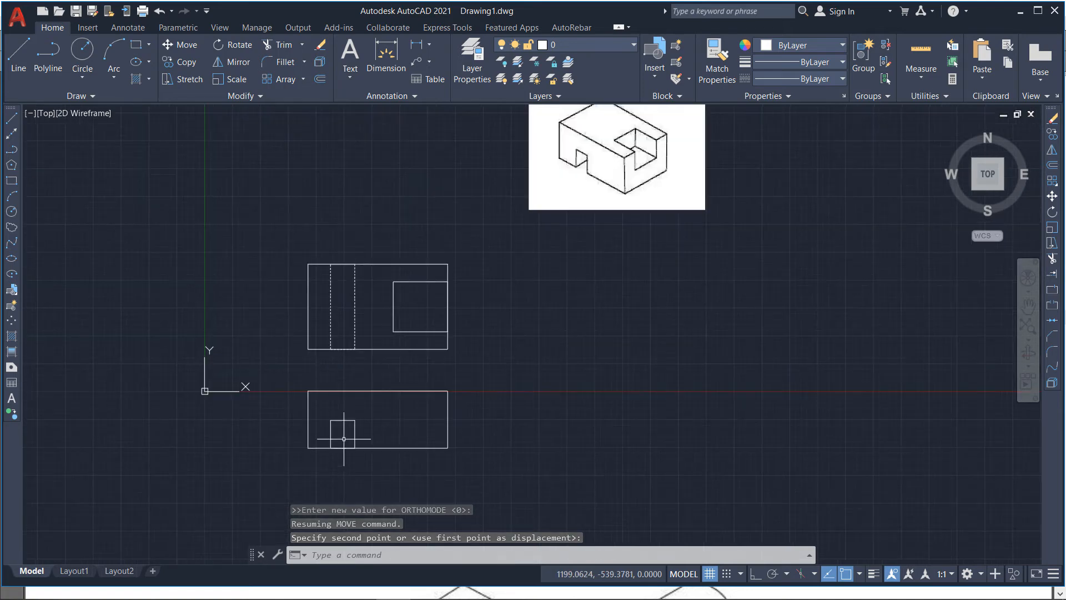
Draw a notch rectangle about 488 by 257 units in the front view's upper-right corner, aligned with the top view's notch
left_click(136, 45)
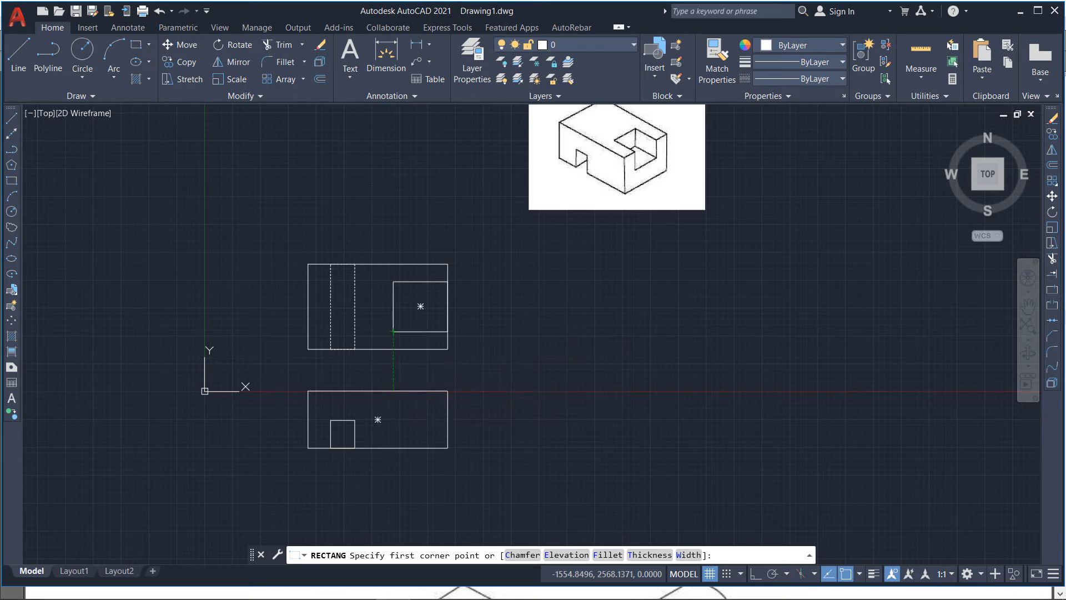
left_click(393, 390)
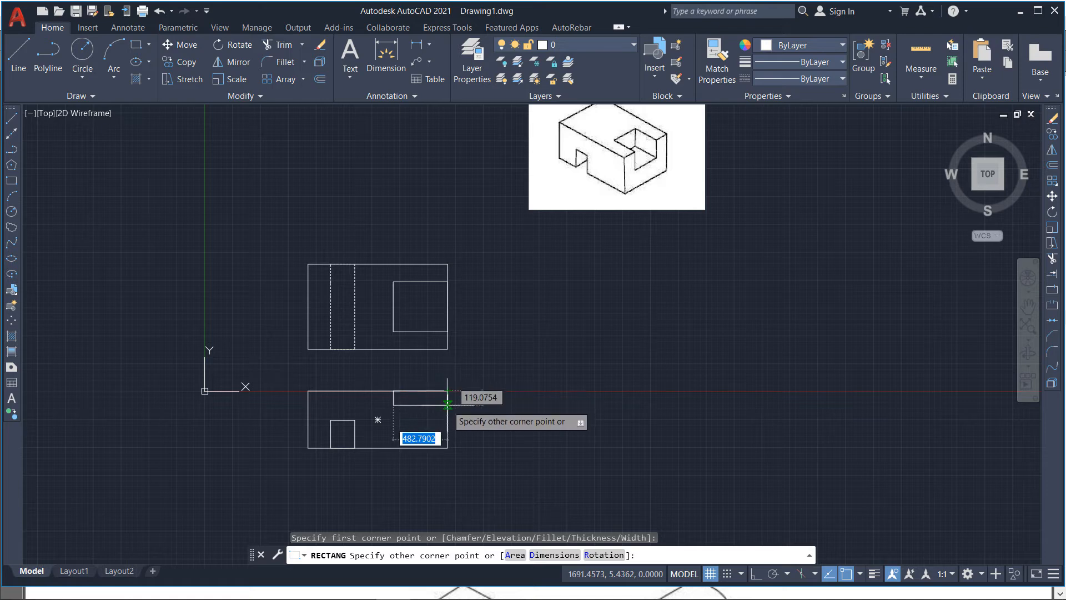
left_click(447, 418)
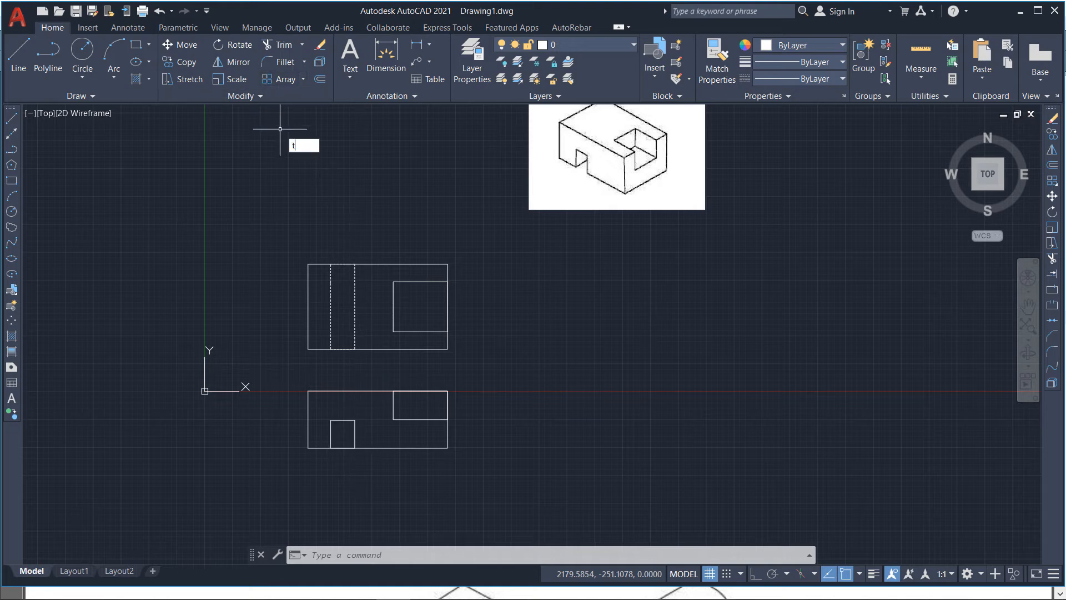
Trim away the front view's bottom edge across the slot opening
key("Return")
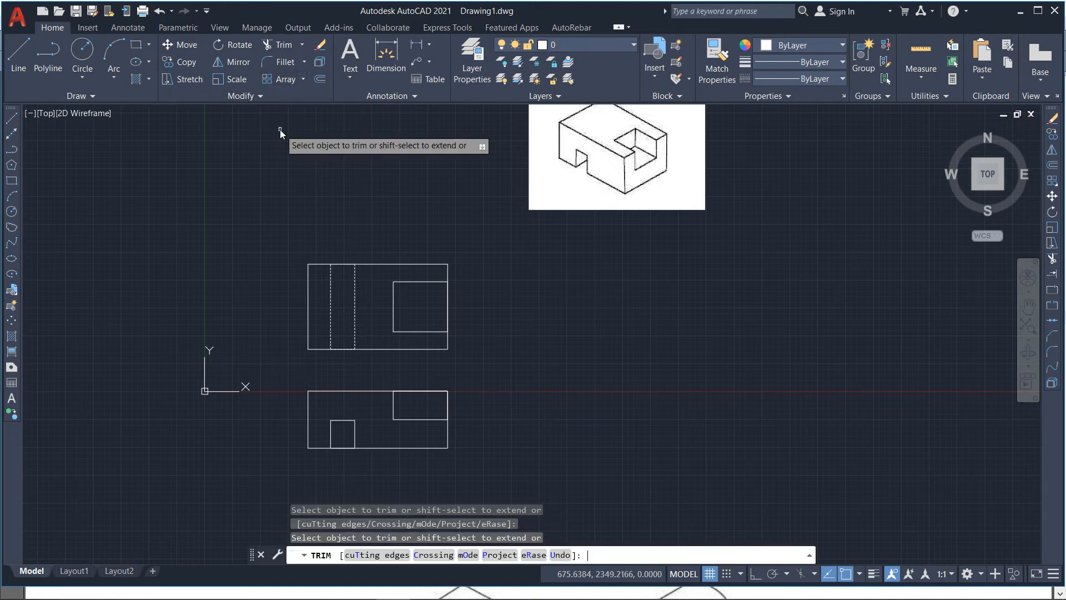
left_click(343, 448)
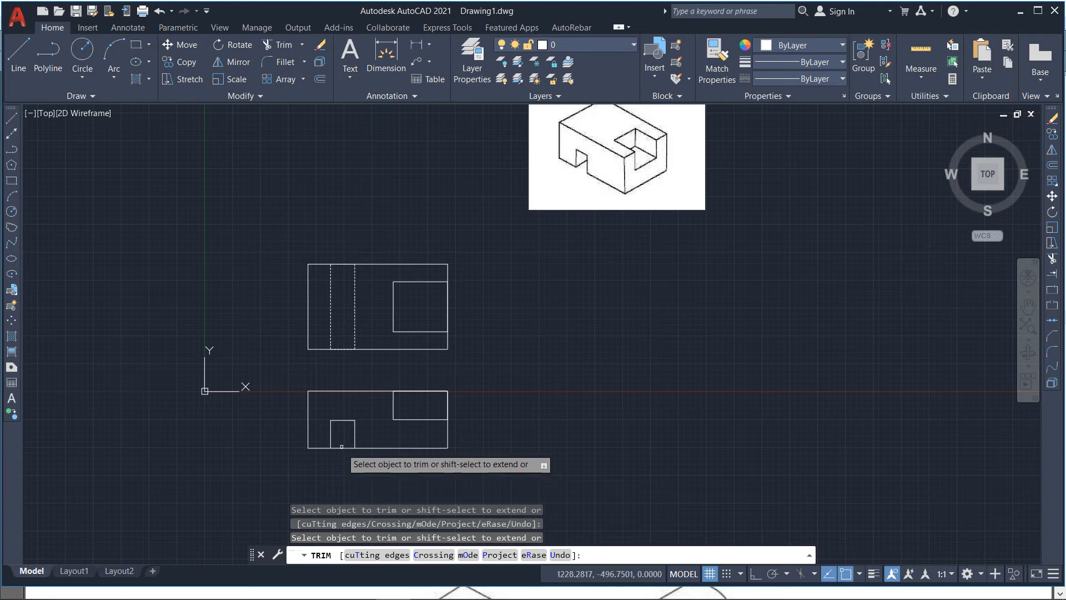
left_click(342, 448)
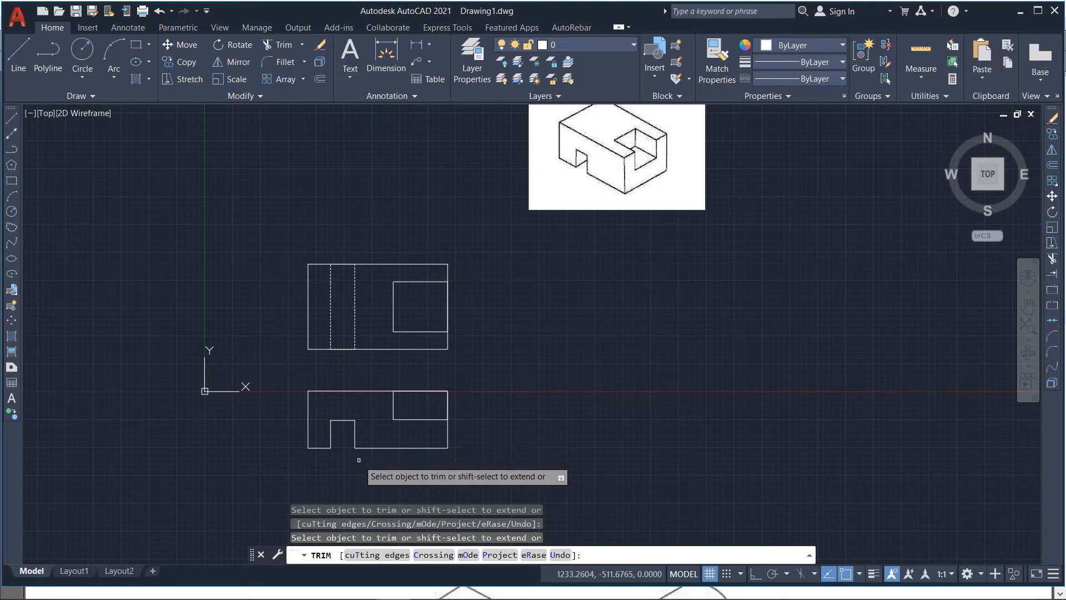
key("Escape")
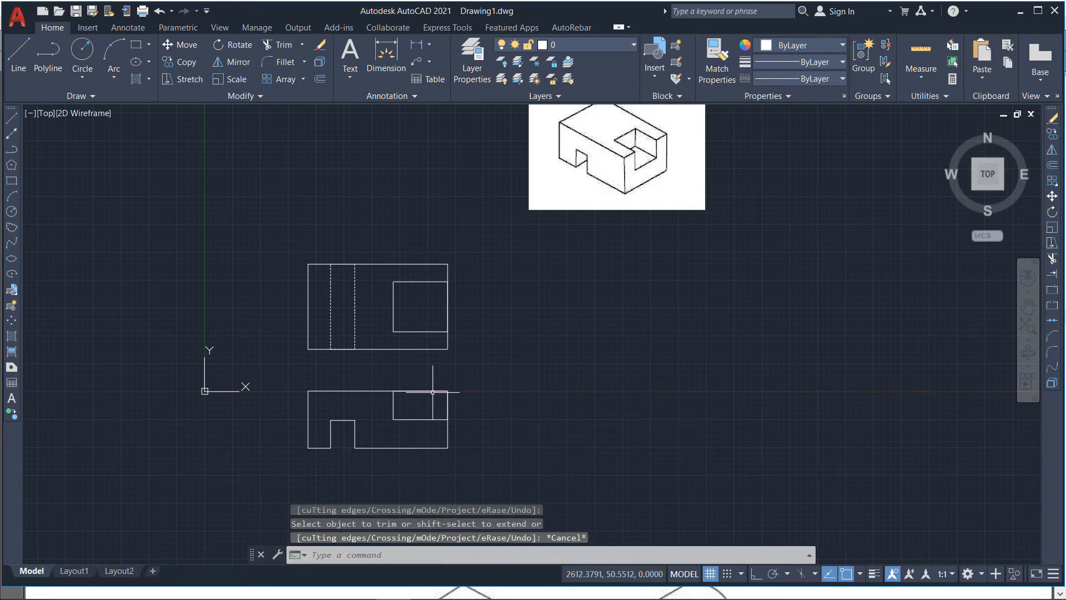
Explode the notch rectangle in the front view's upper-right corner into separate lines
left_click(429, 390)
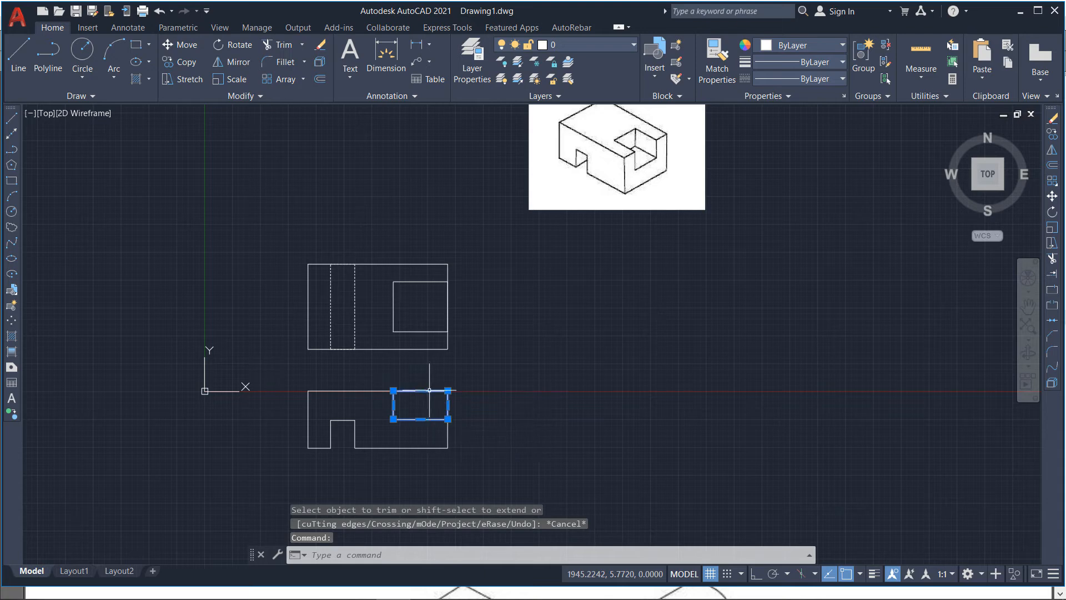
key("Escape")
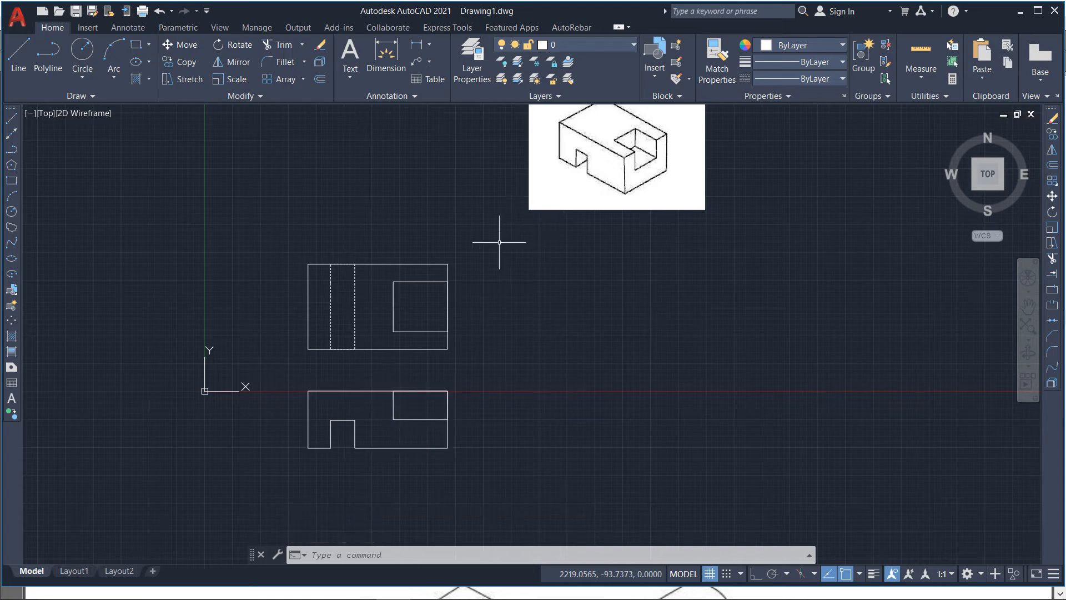
left_click(409, 419)
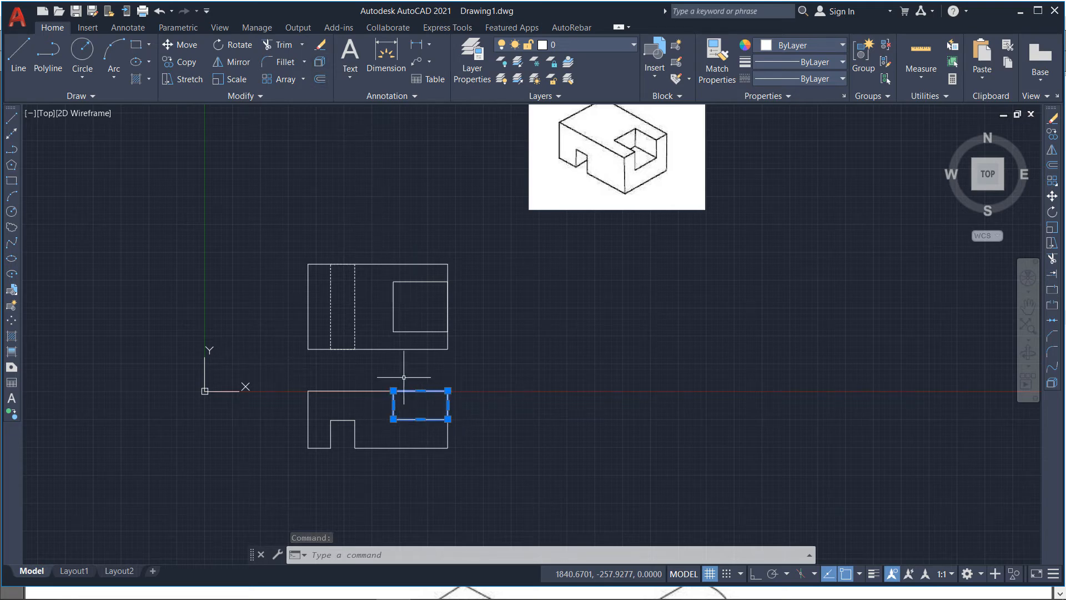
left_click(320, 62)
Assign the front view notch's bottom and left edges to the Hidden lines layer
left_click(421, 426)
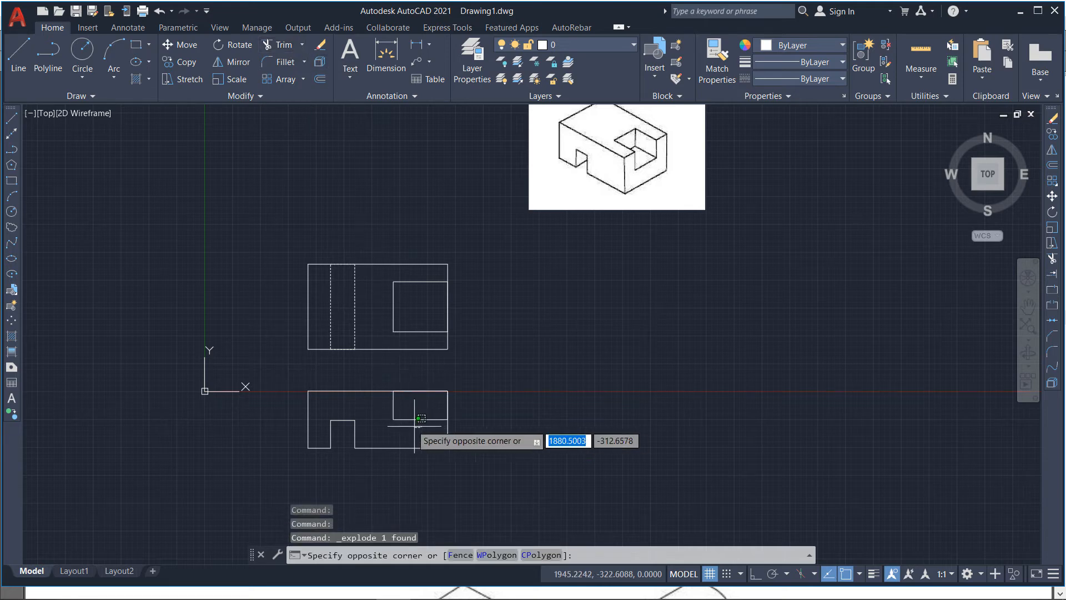
left_click(408, 415)
left_click(393, 405)
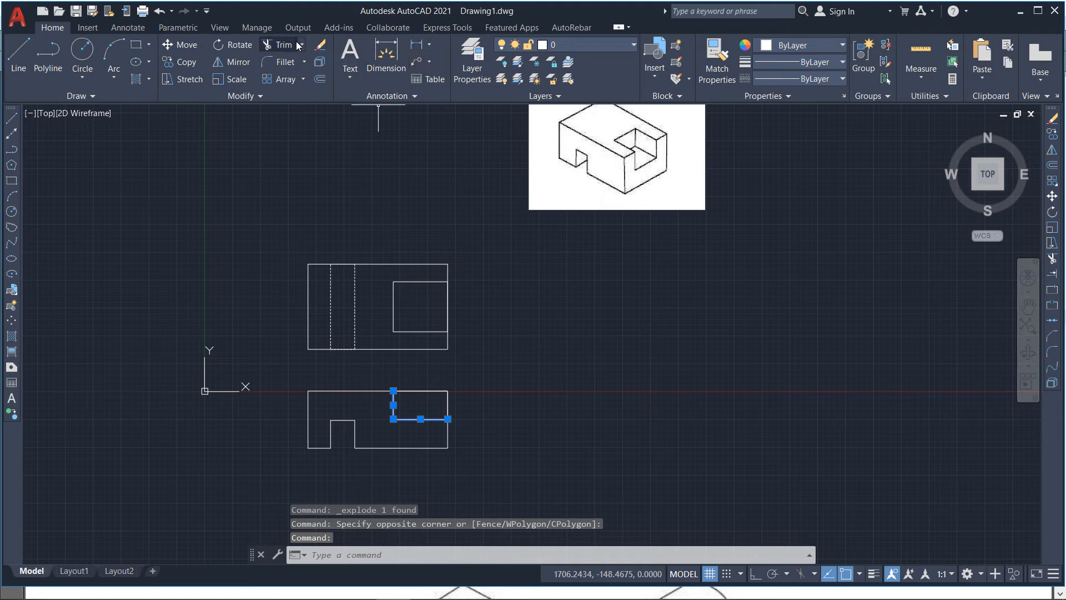
left_click(571, 49)
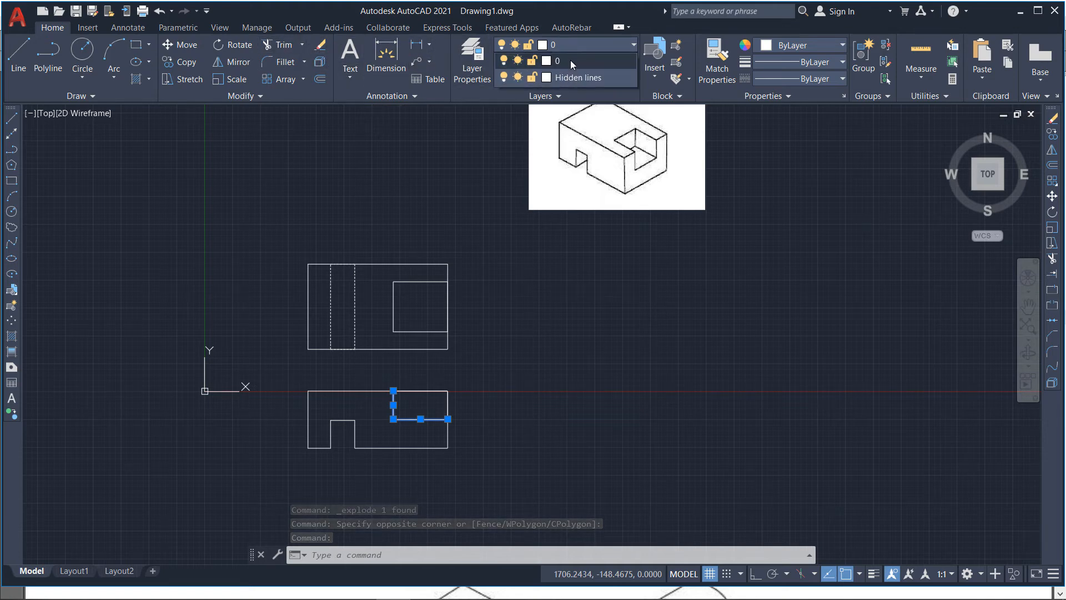
left_click(567, 75)
key("Escape")
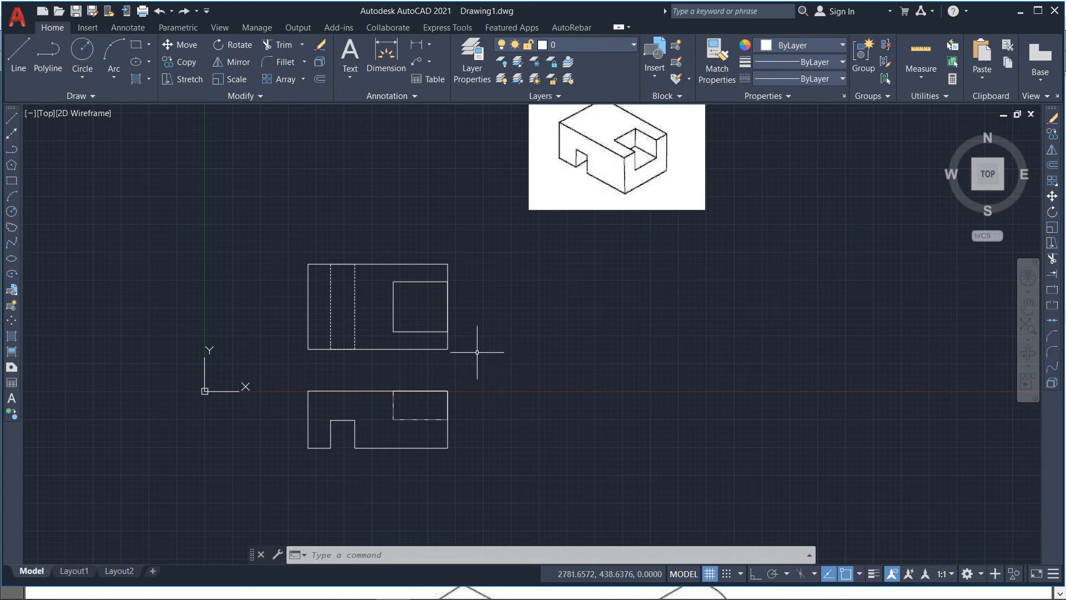
Draw a 2000-unit miter line at 45° up and right from the front view's upper-right corner
left_click(24, 56)
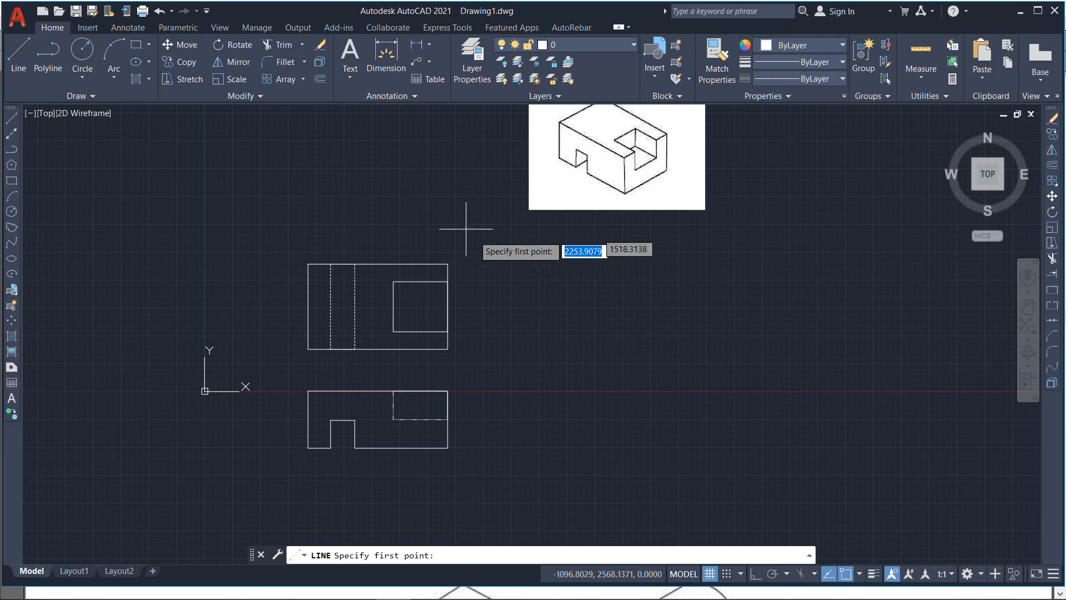
left_click(447, 391)
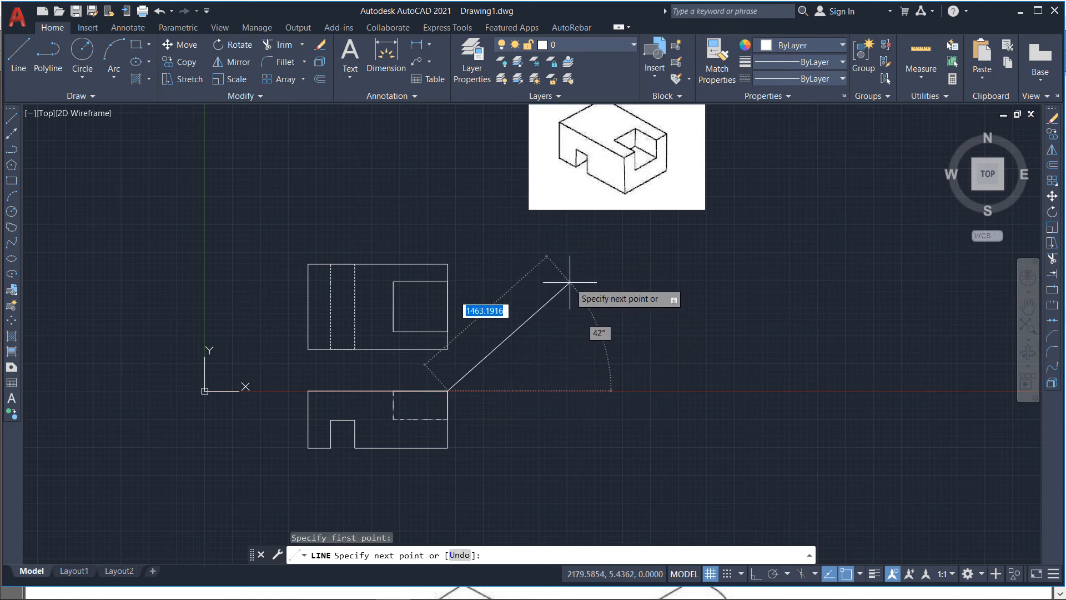
type("@2000")
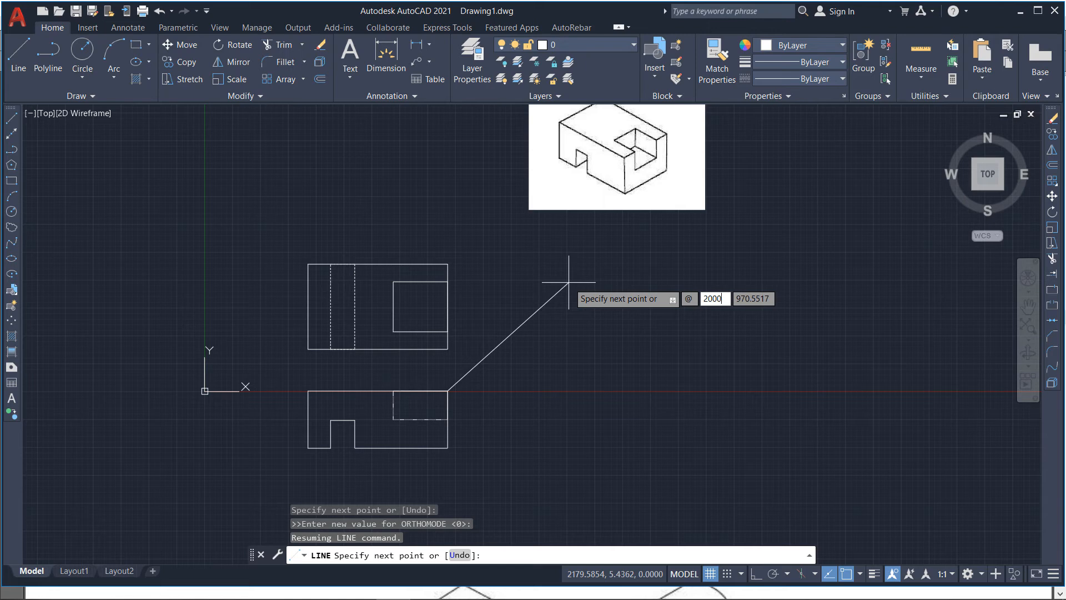
key("Tab")
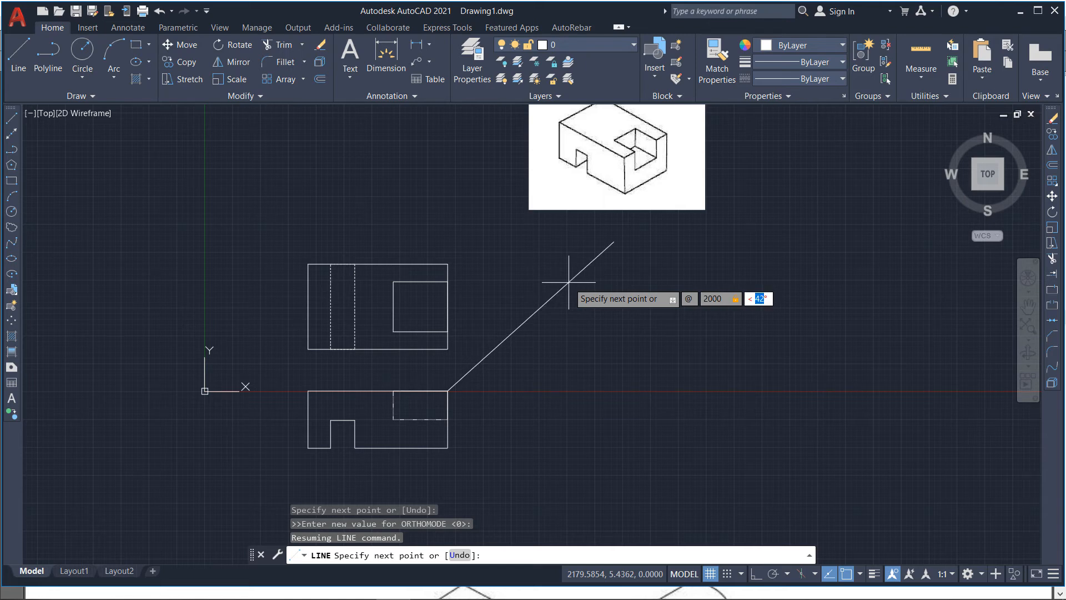
key("Return")
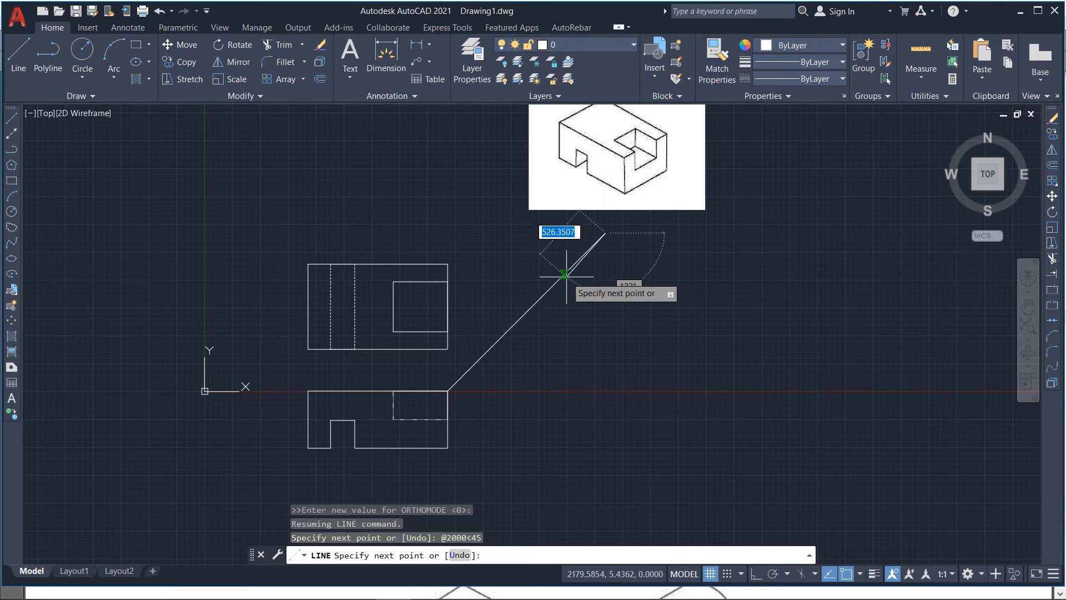
key("Return")
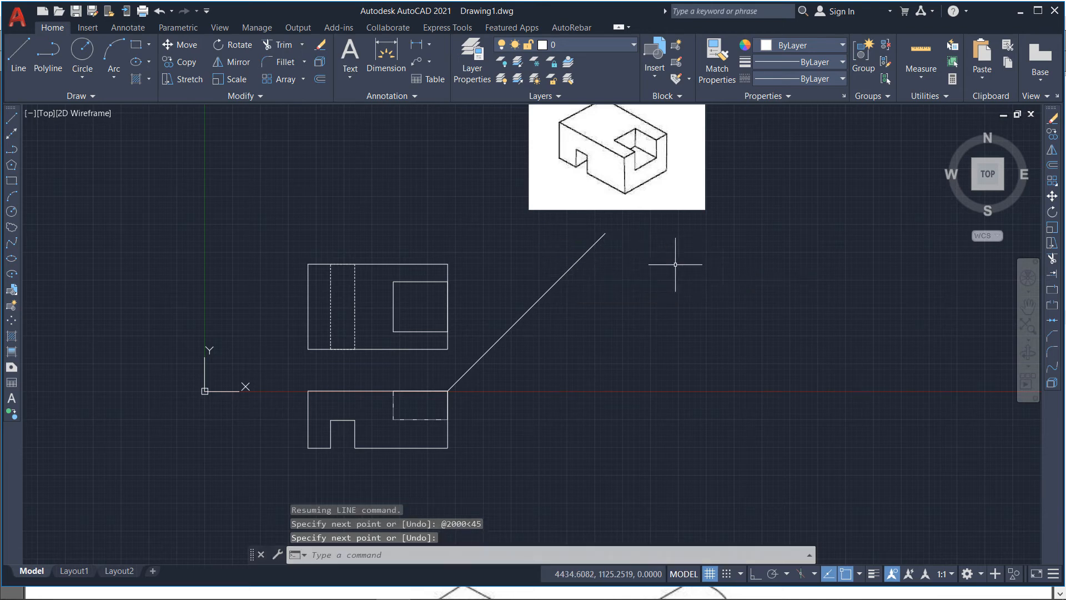
Project the top view's upper-right corner horizontally to the miter line, then vertically down about 1749 units, using ortho
left_click(19, 61)
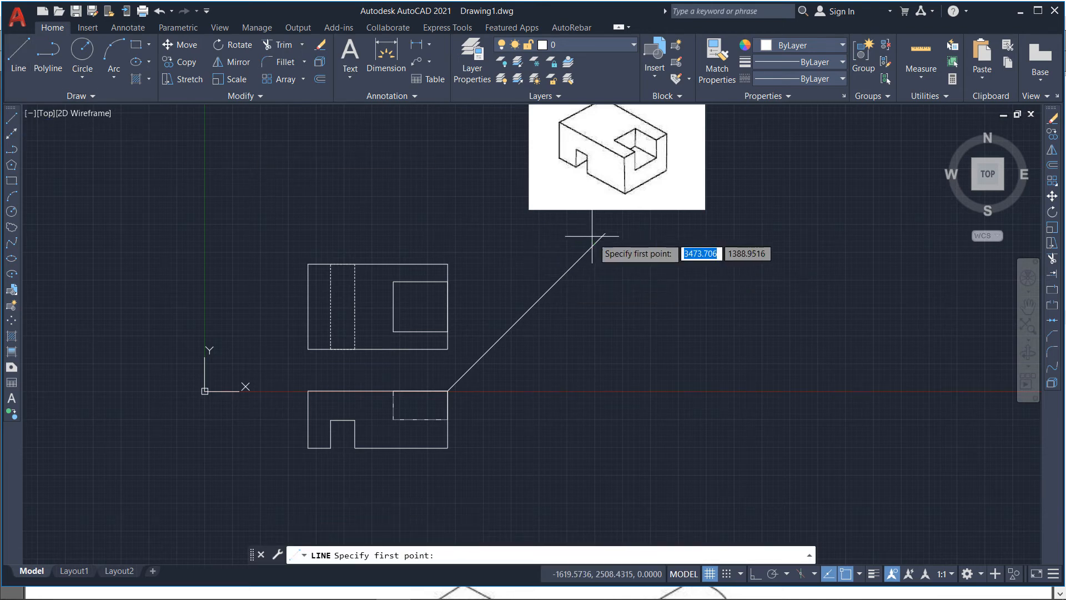
left_click(447, 263)
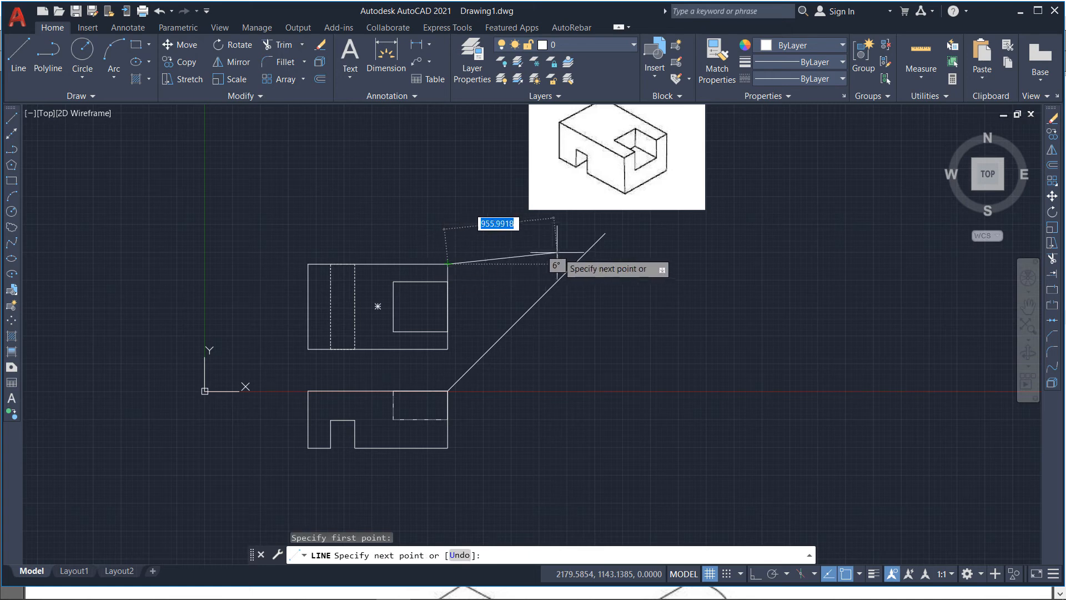
key("F8")
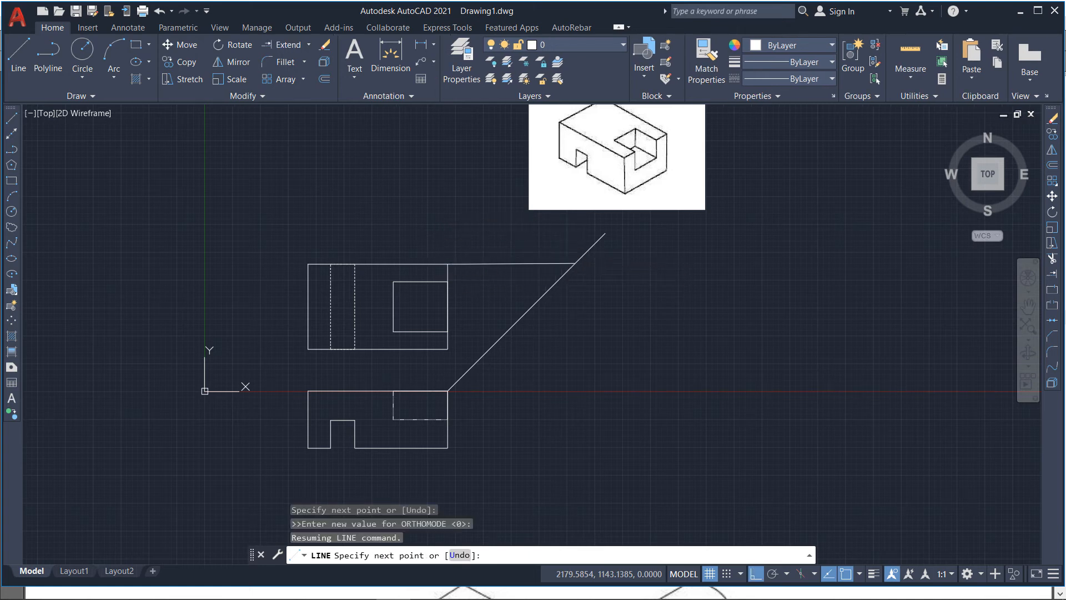
left_click(575, 263)
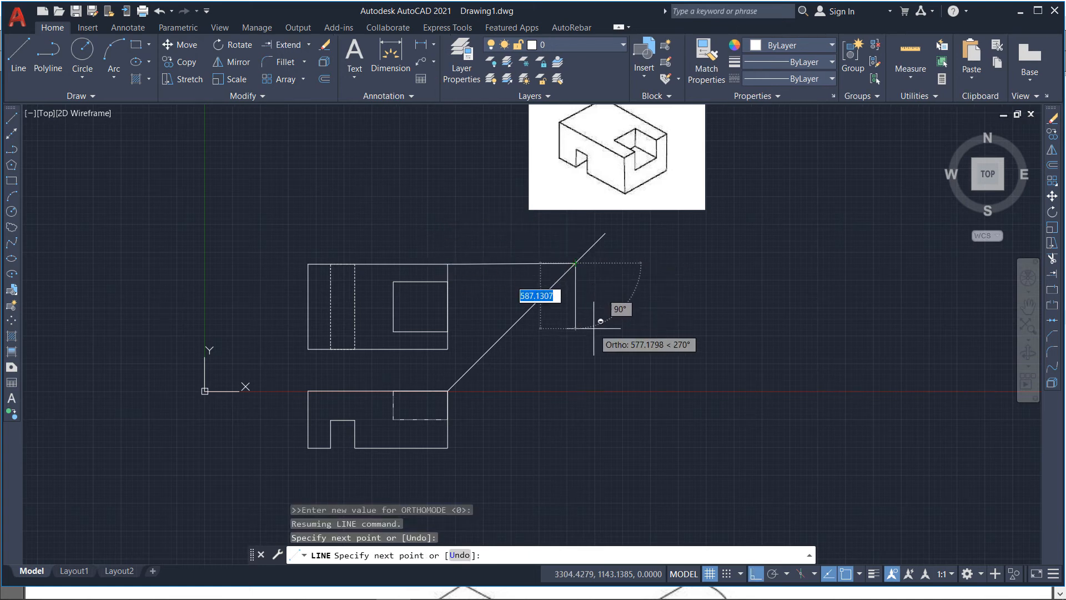
left_click(578, 459)
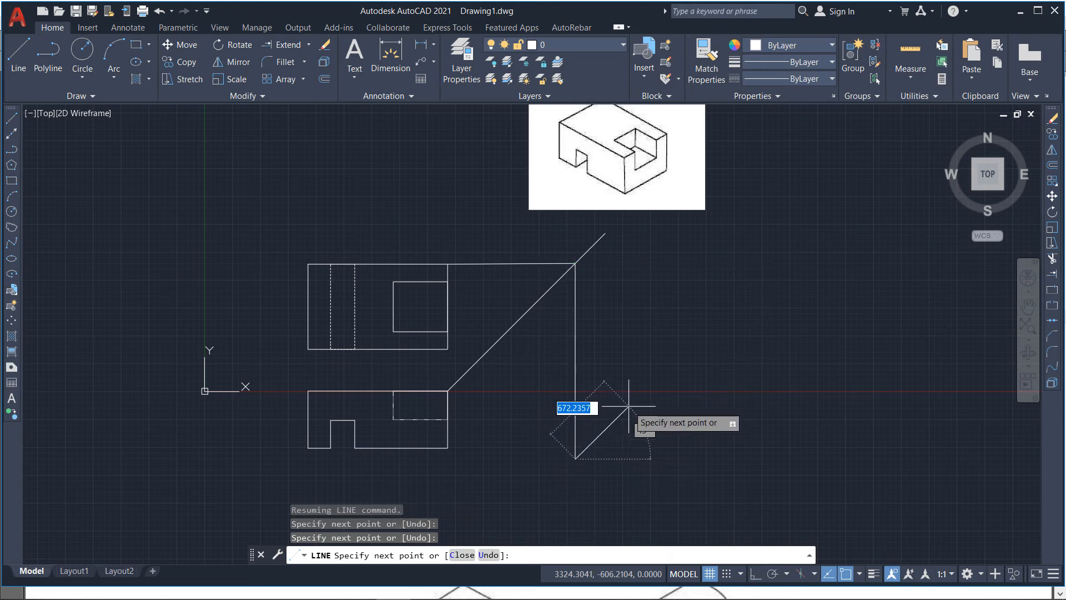
key("Return")
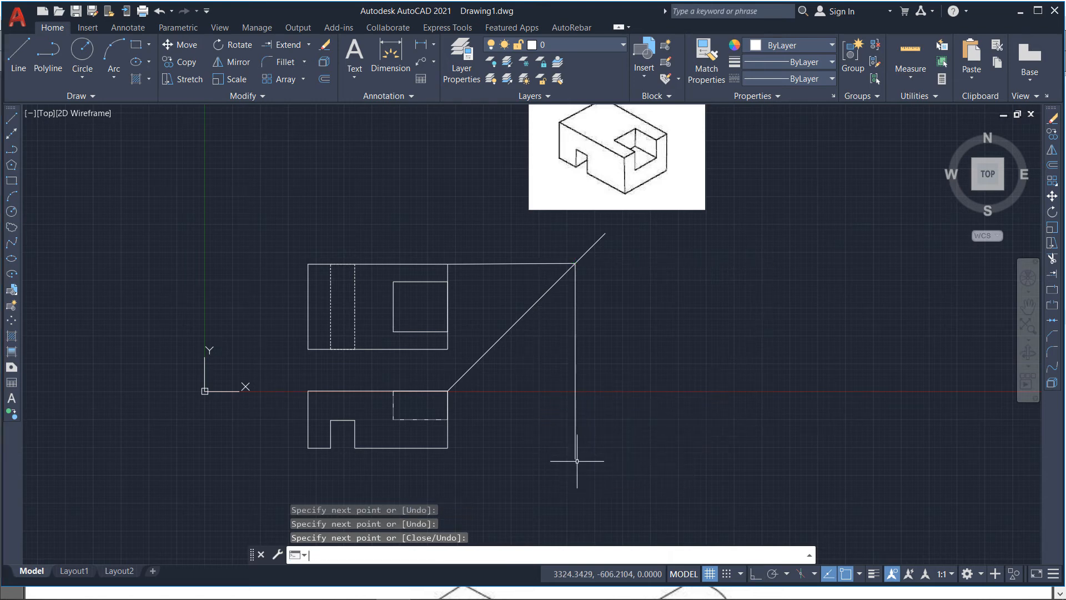
key("Return")
left_click(448, 348)
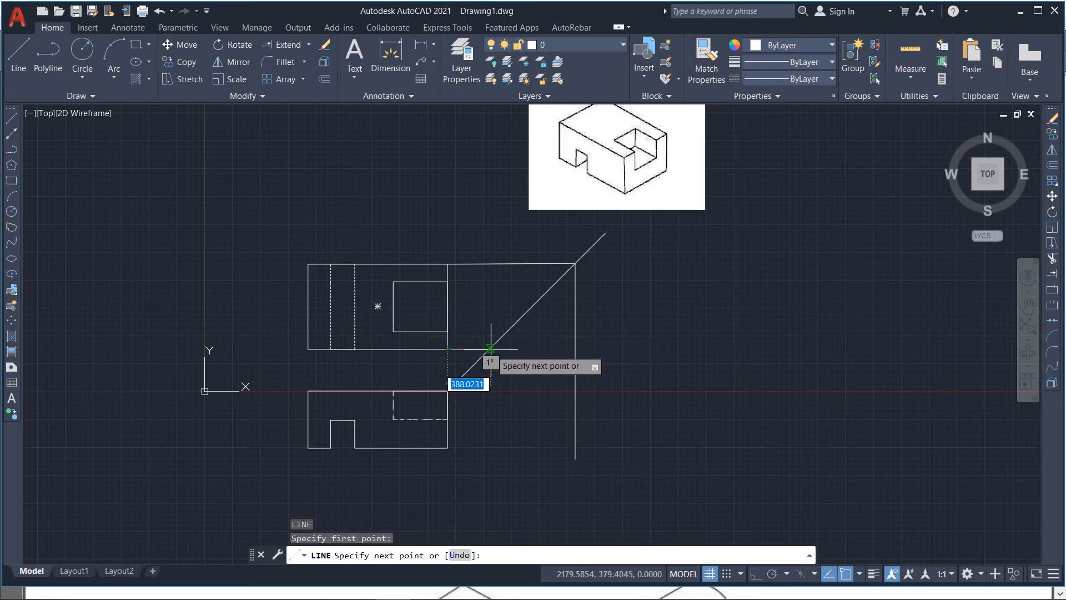
key("Return")
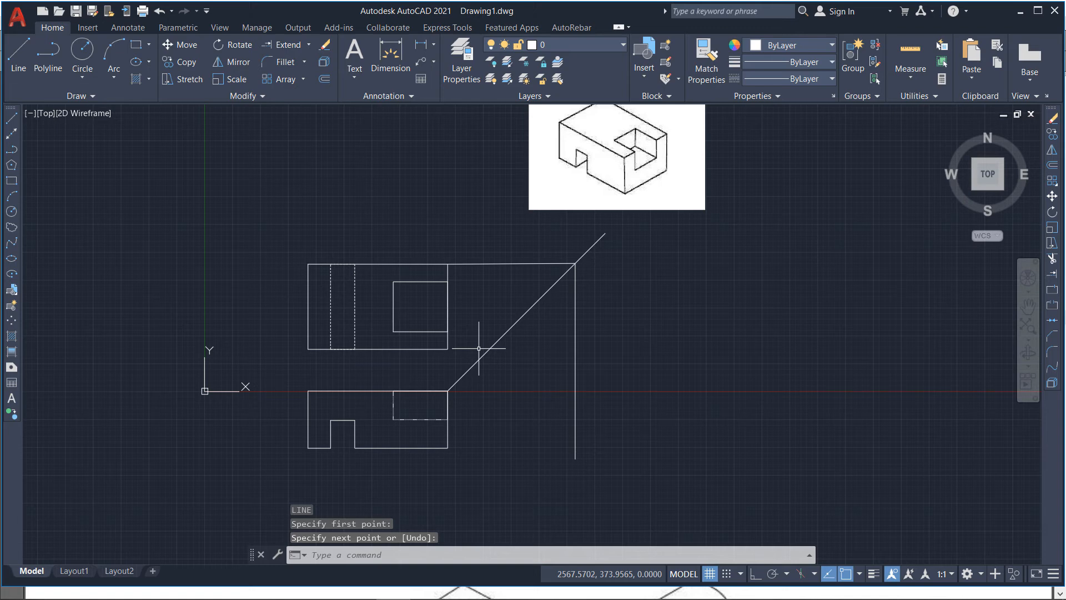
Draw a projection line about 388 units long from the top view's lower-right corner to the 45° miter line
key("Return")
left_click(448, 348)
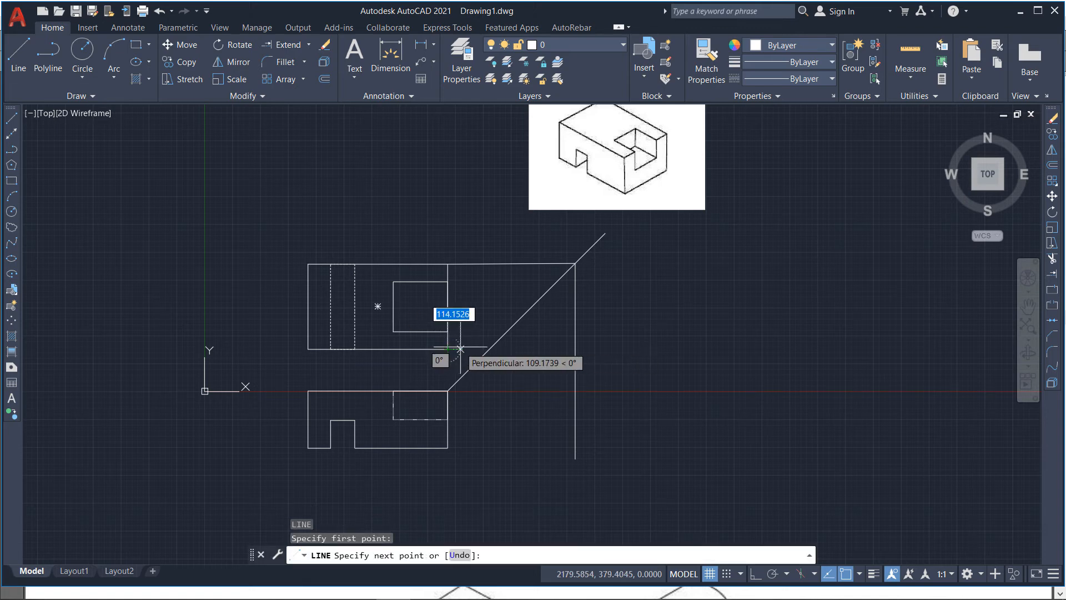
key("F8")
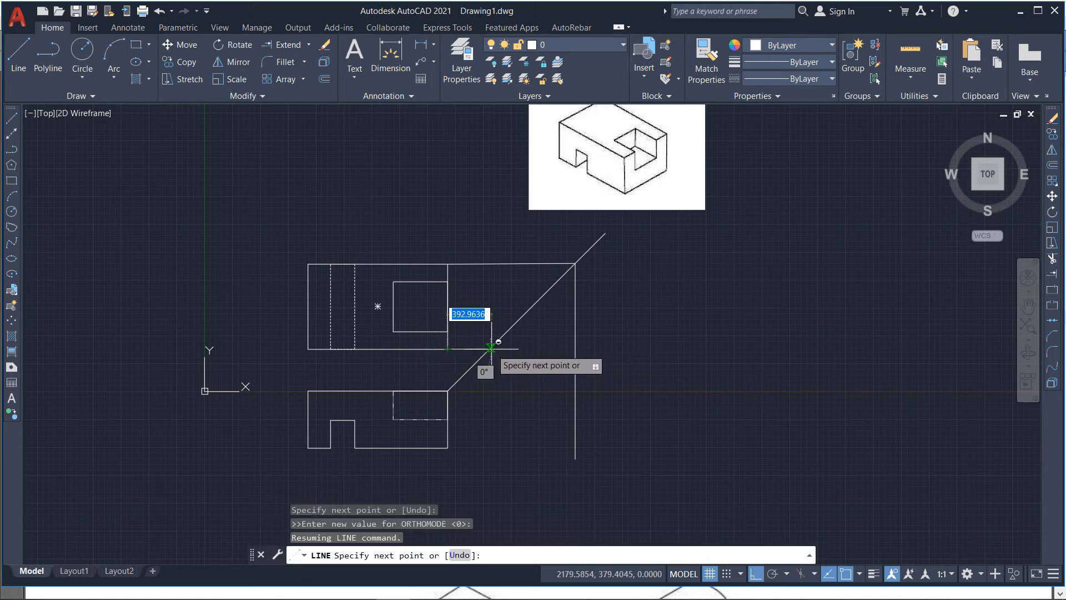
left_click(491, 348)
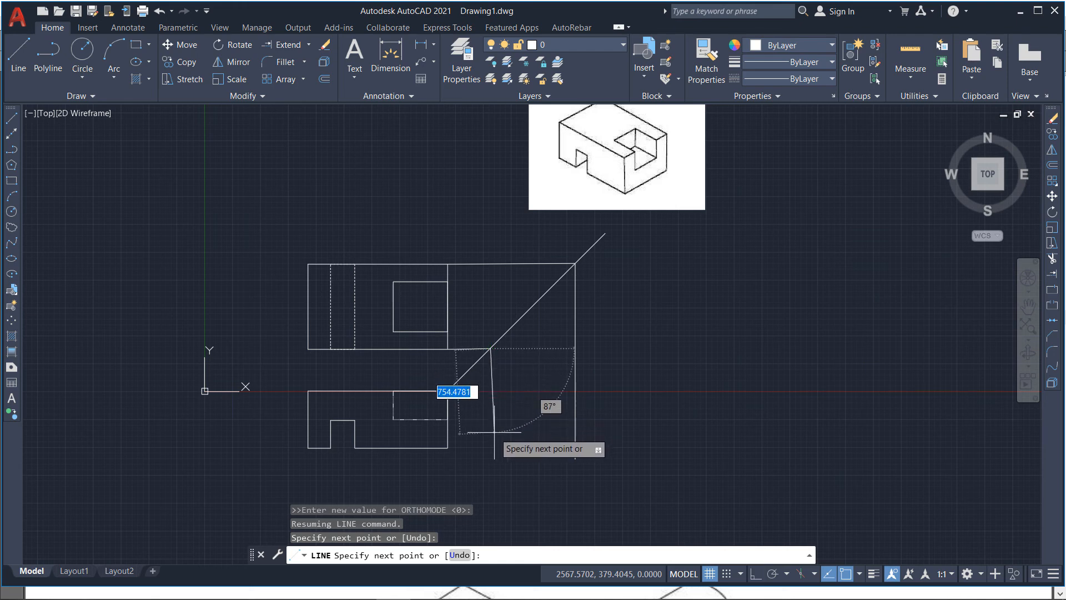
Continue the line straight down to the front view's bottom level and across to the long vertical projection line
key("F8")
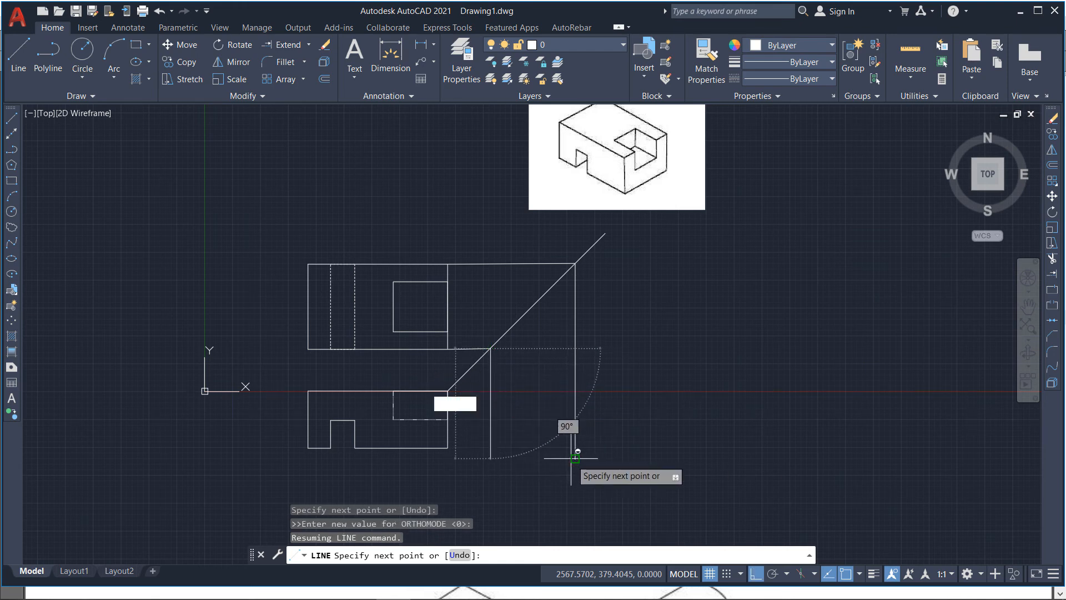
left_click(490, 448)
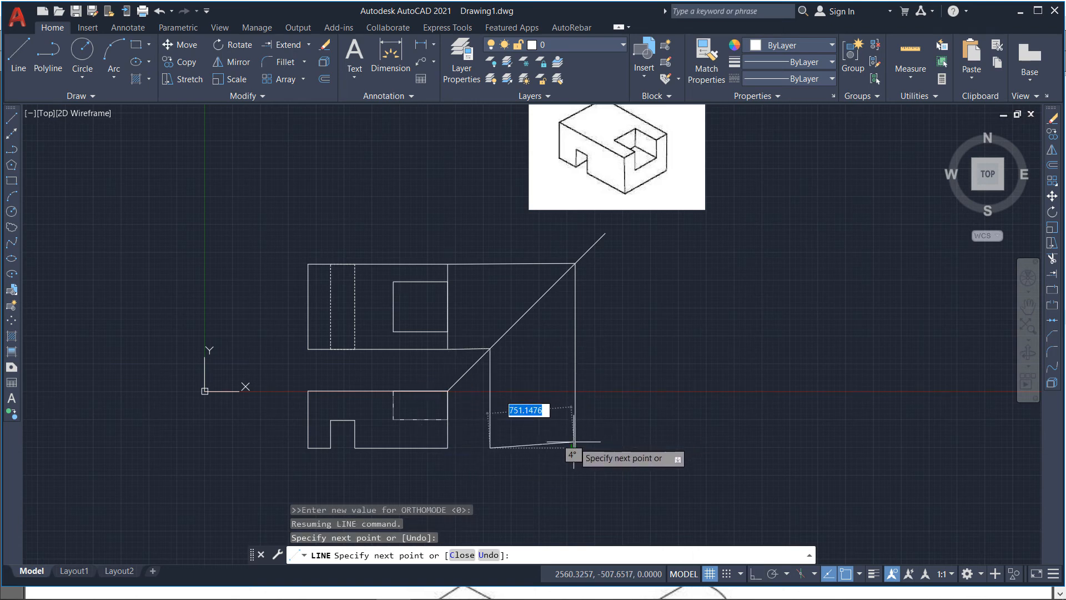
left_click(575, 448)
key("Escape")
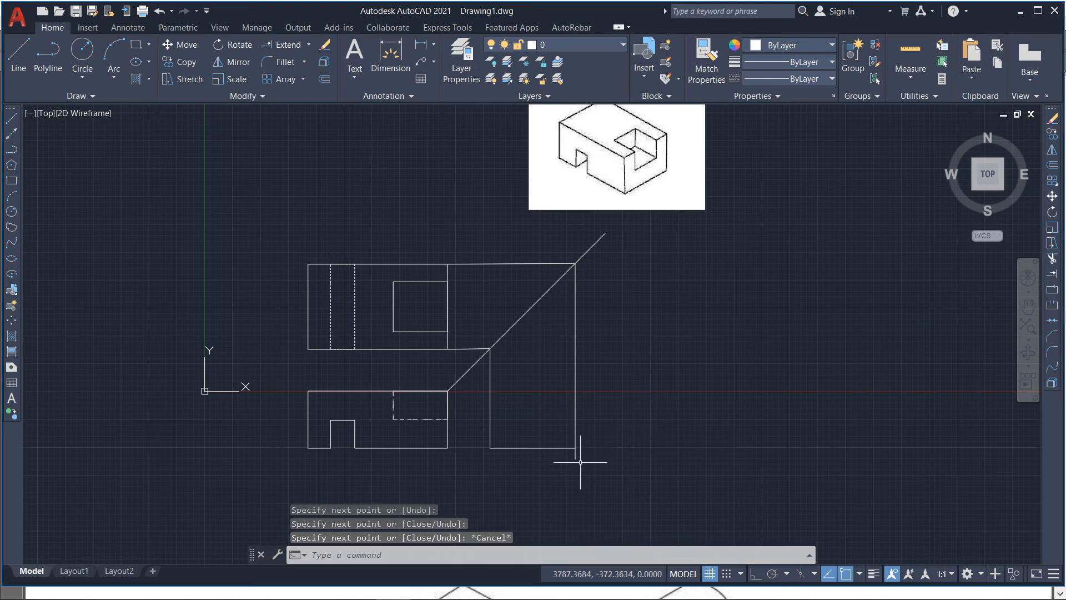
Shorten the long vertical projection line so its lower end meets the corner of the side view's bottom edge
left_click(576, 459)
left_click(575, 458)
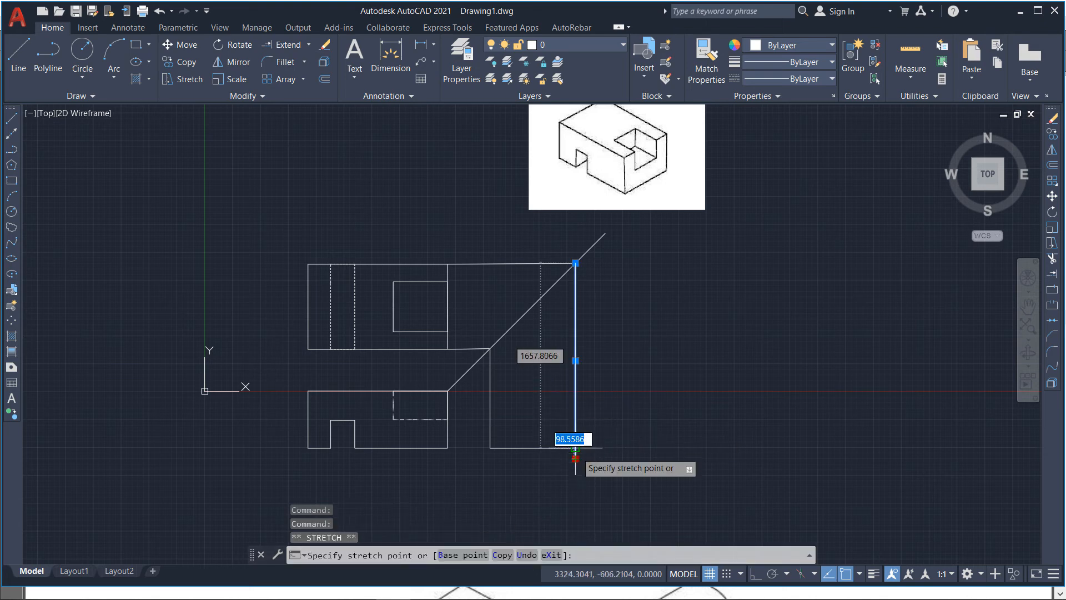
left_click(575, 447)
key("Escape")
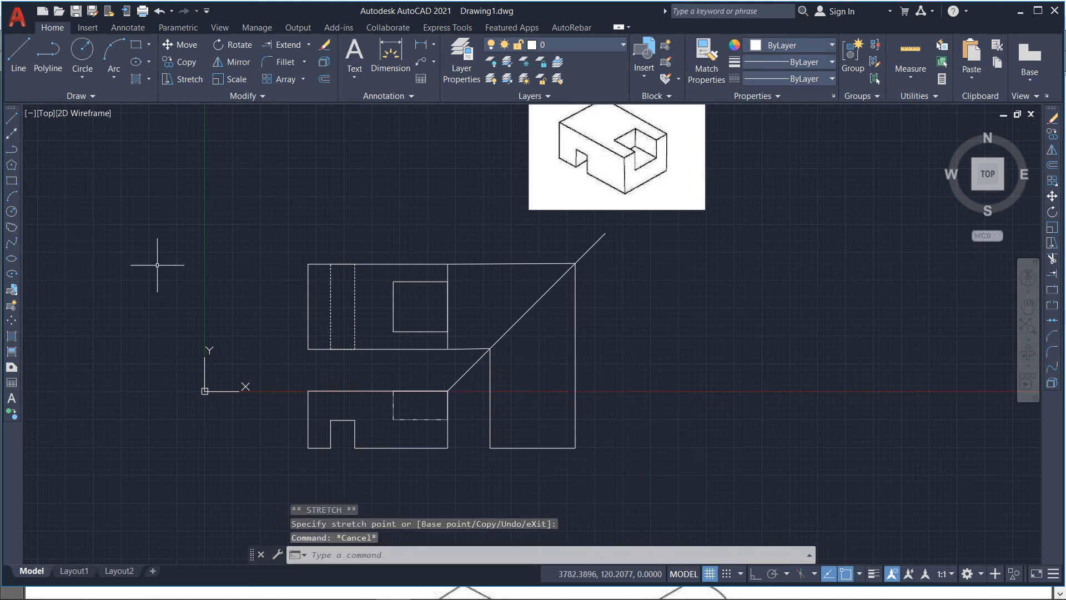
Draw the side view's top edge between its two vertical projection lines, level with the front view's top edge
left_click(19, 56)
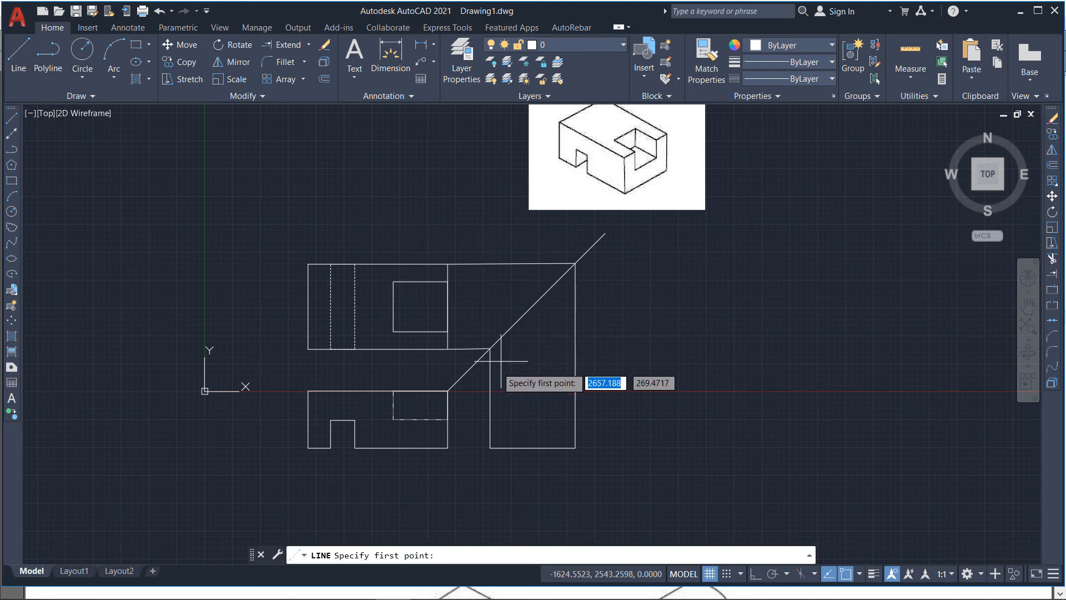
left_click(490, 391)
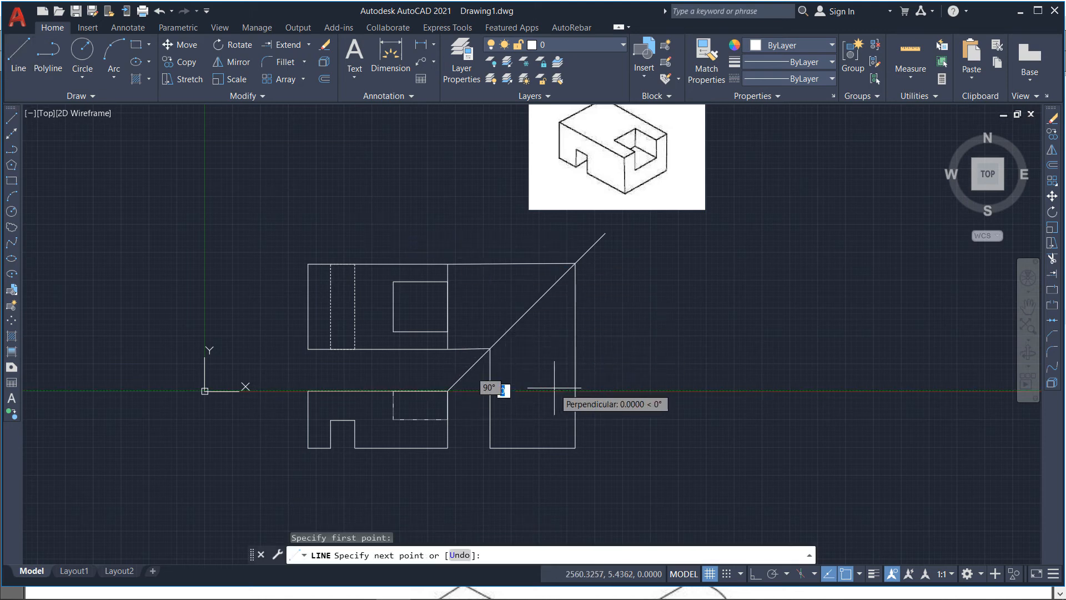
left_click(575, 391)
key("Escape")
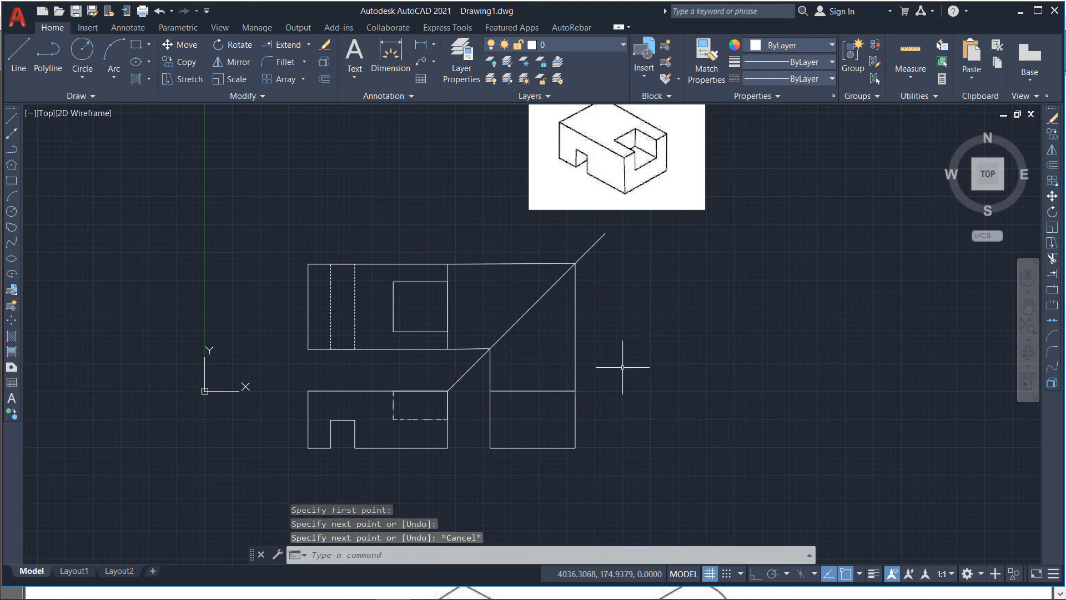
Project the top view pocket's upper-right corner horizontally to the miter line, then vertically down to the front view's pocket depth
left_click(13, 75)
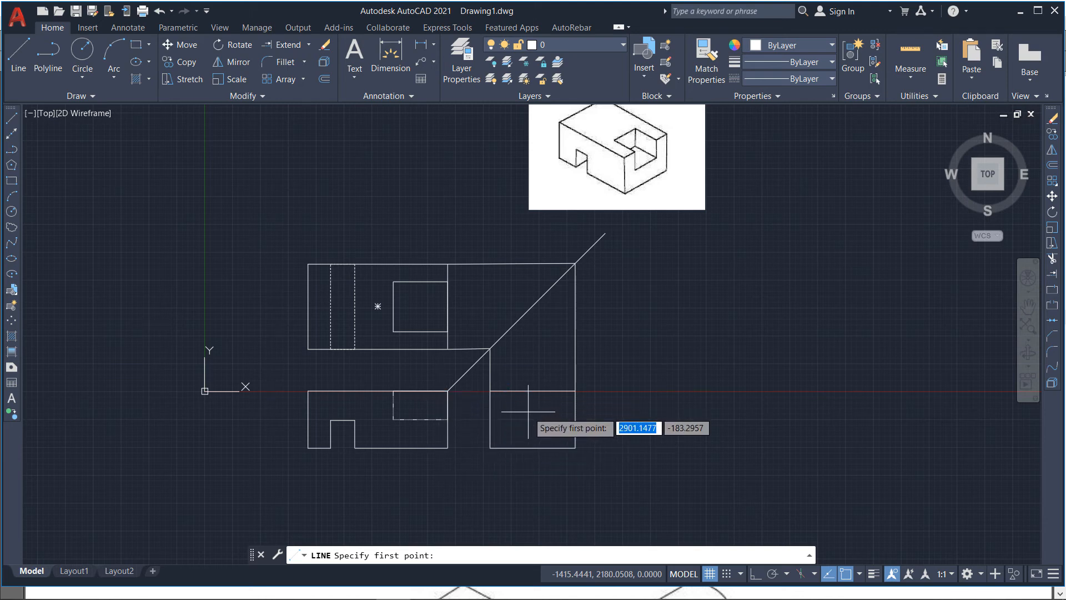
left_click(448, 282)
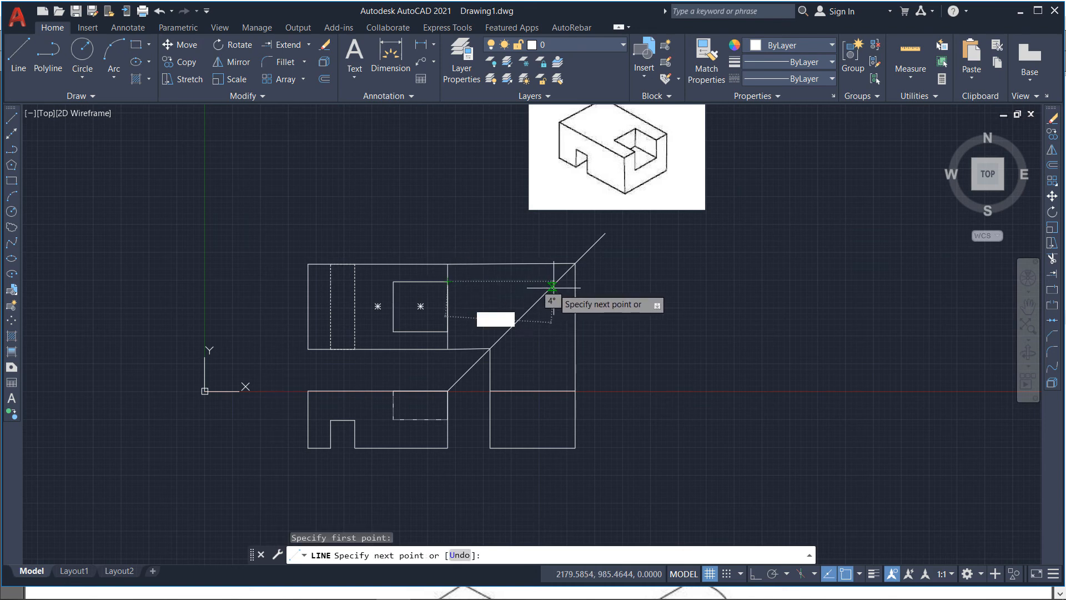
key("F8")
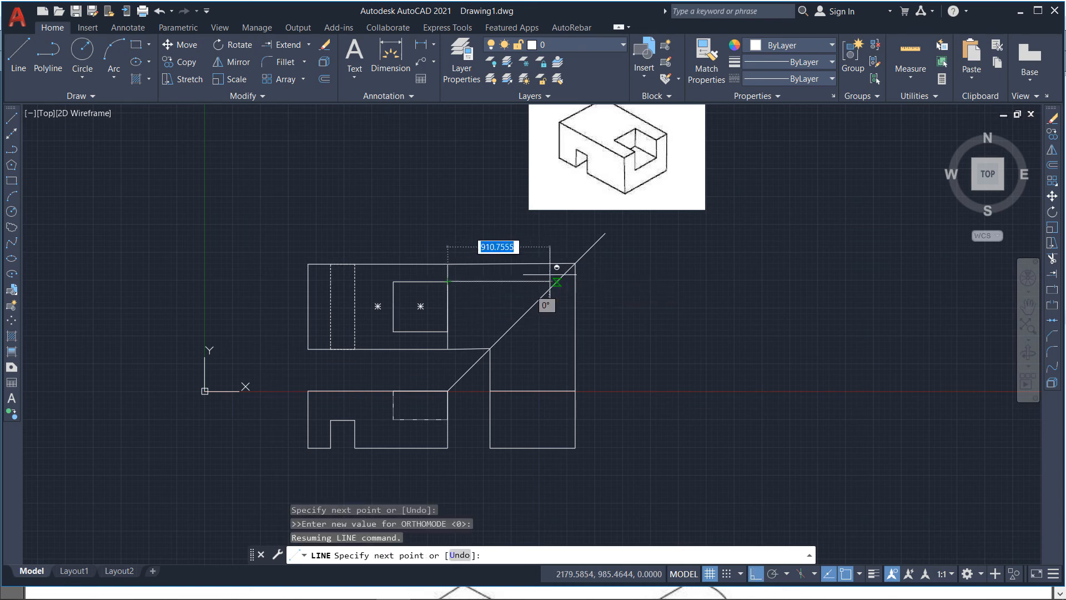
left_click(557, 280)
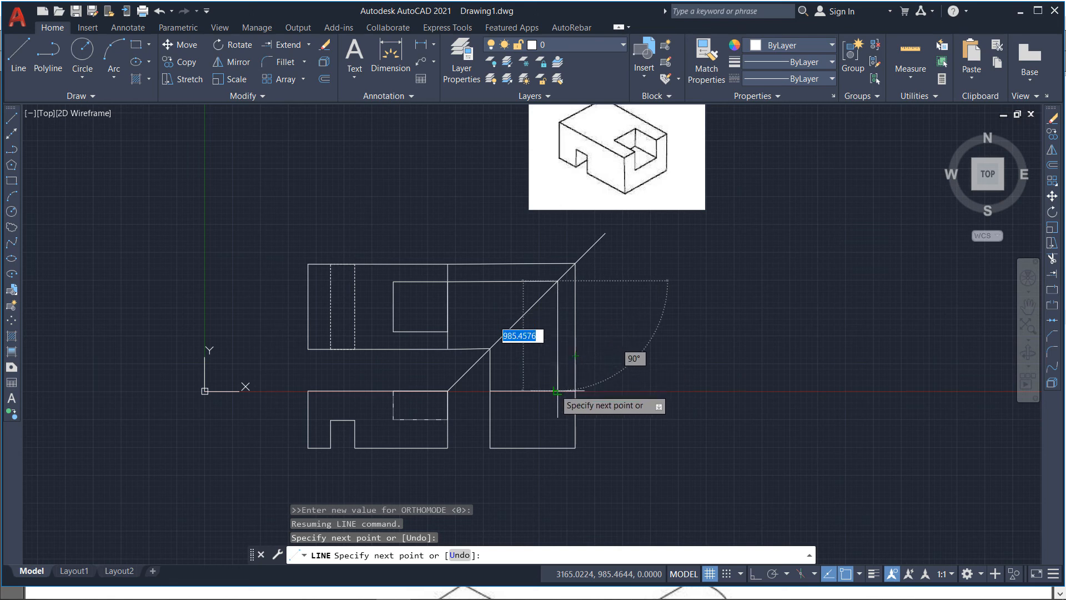
key("F8")
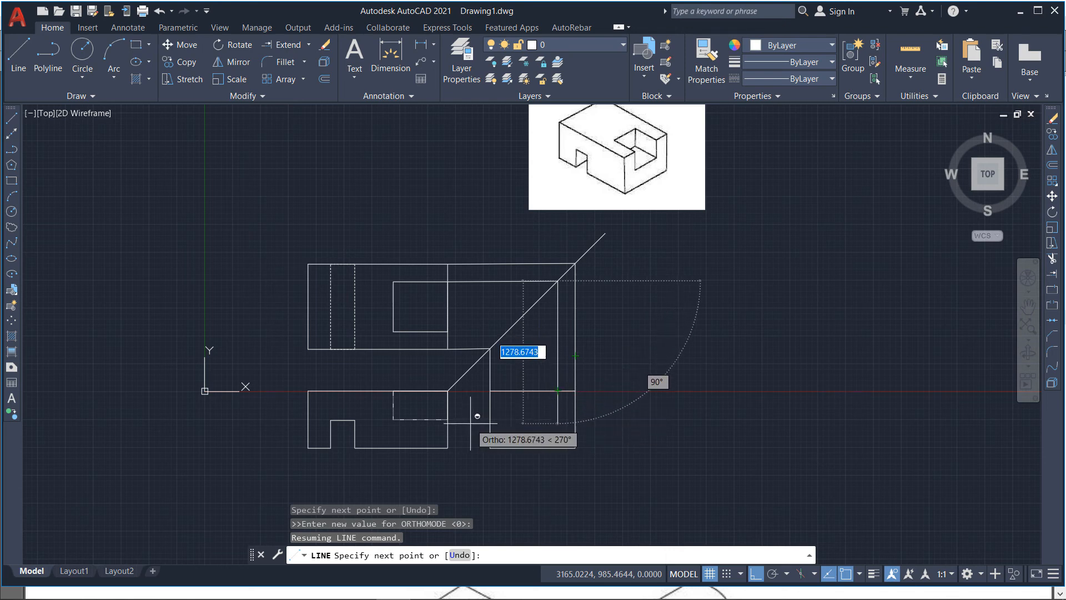
left_click(557, 419)
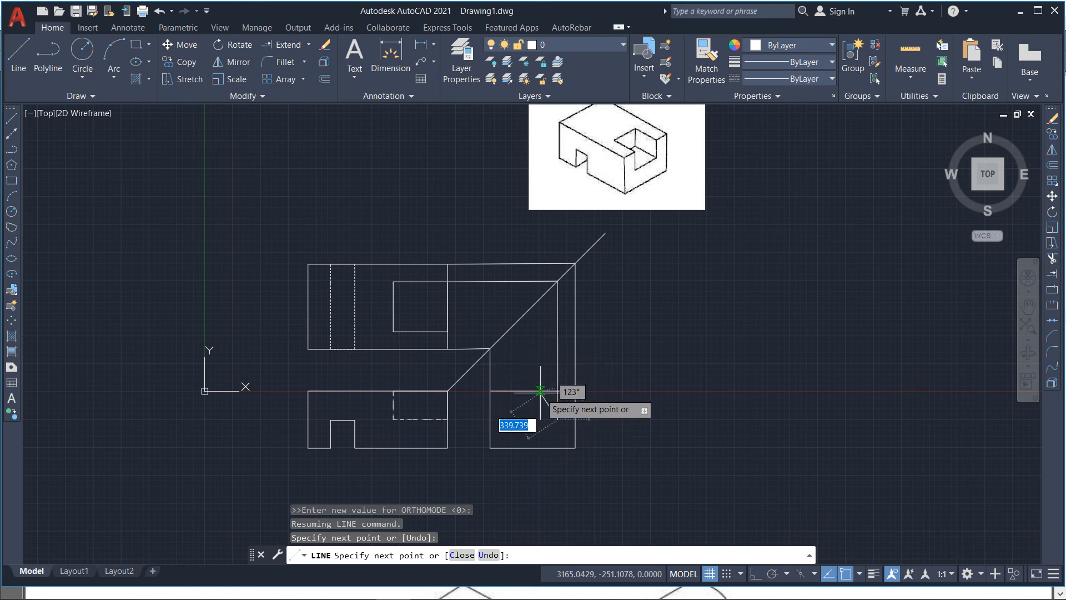
key("Return")
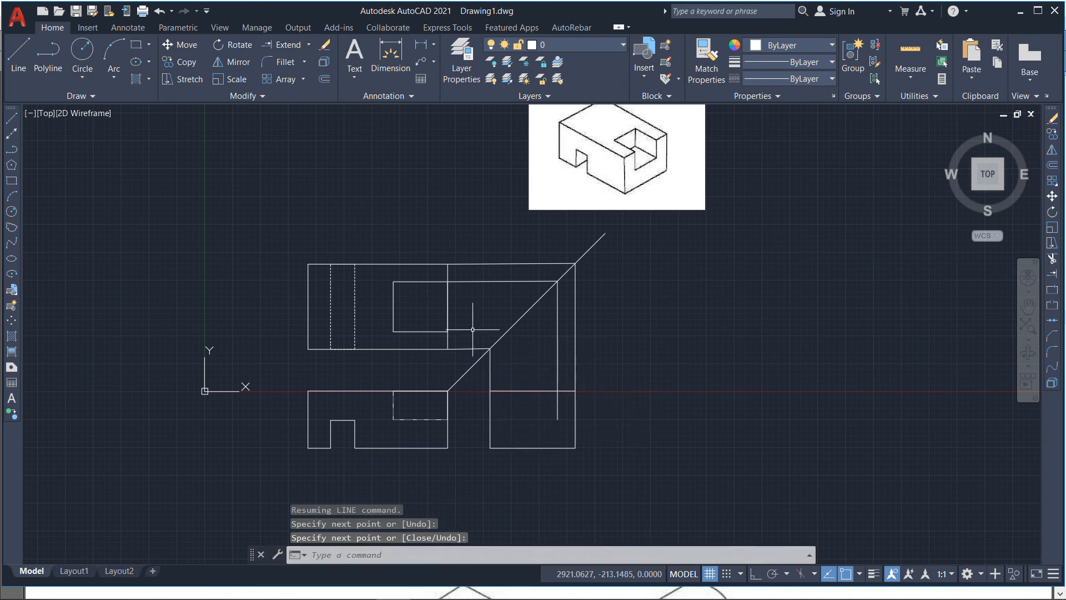
Project the pocket's lower-right corner to the miter line and down to pocket depth, closing the pocket floor in the side view
key("Return")
left_click(448, 332)
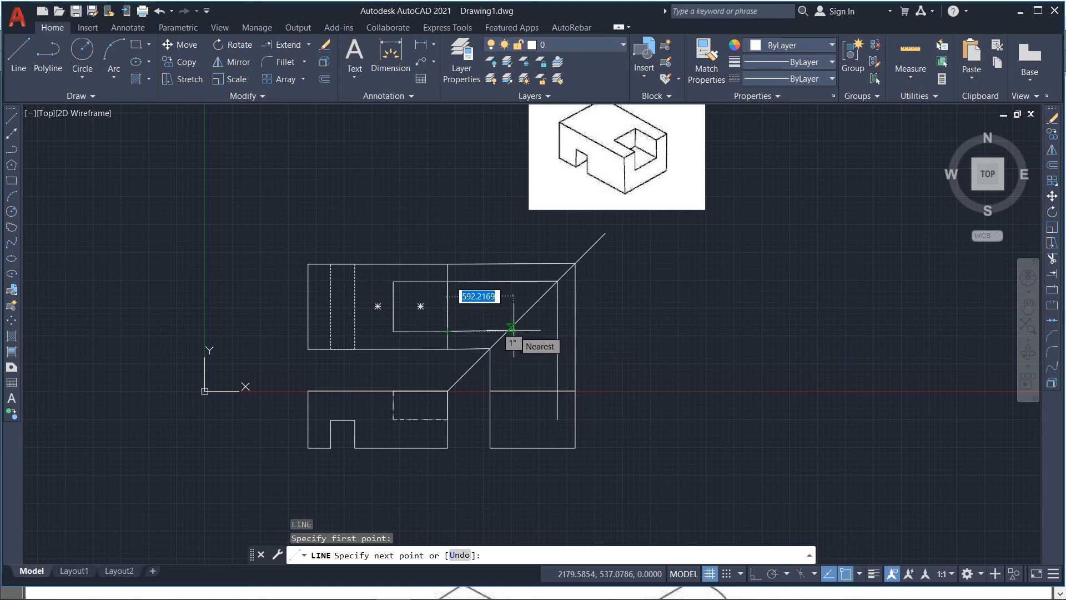
key("F8")
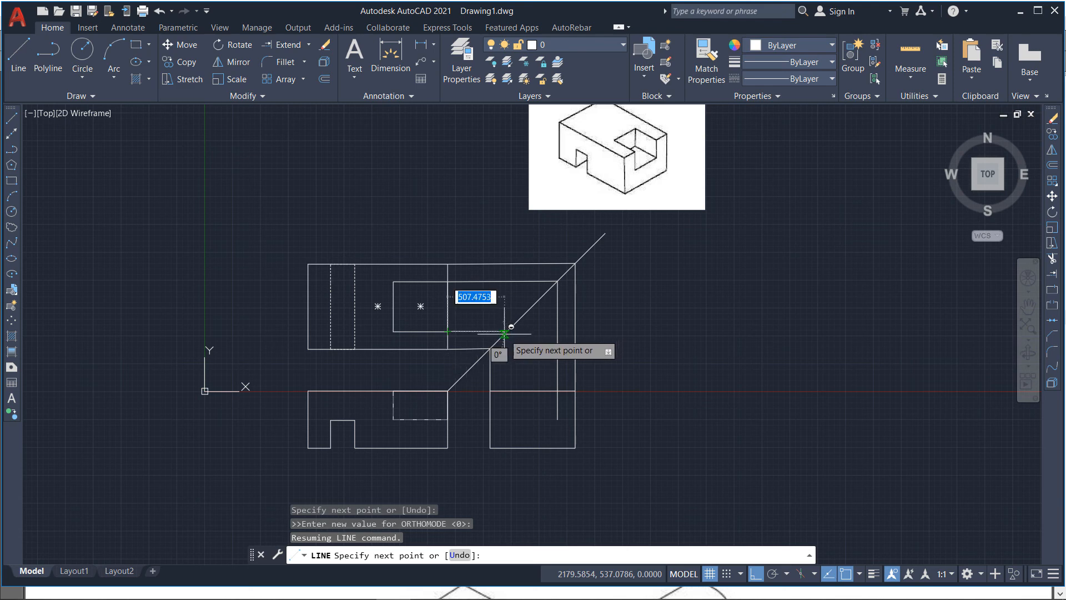
left_click(505, 332)
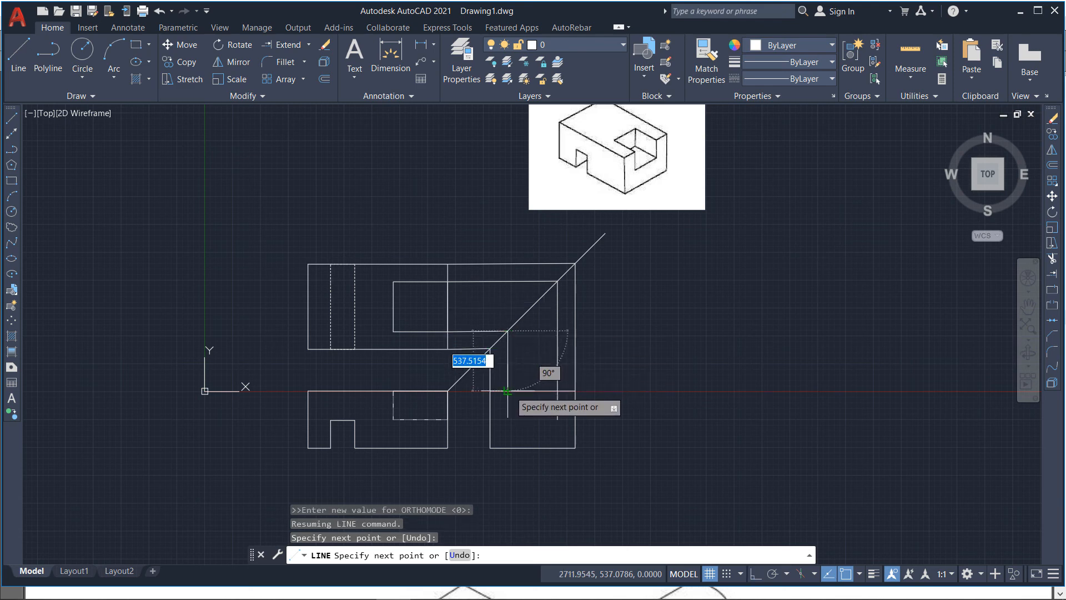
left_click(507, 391)
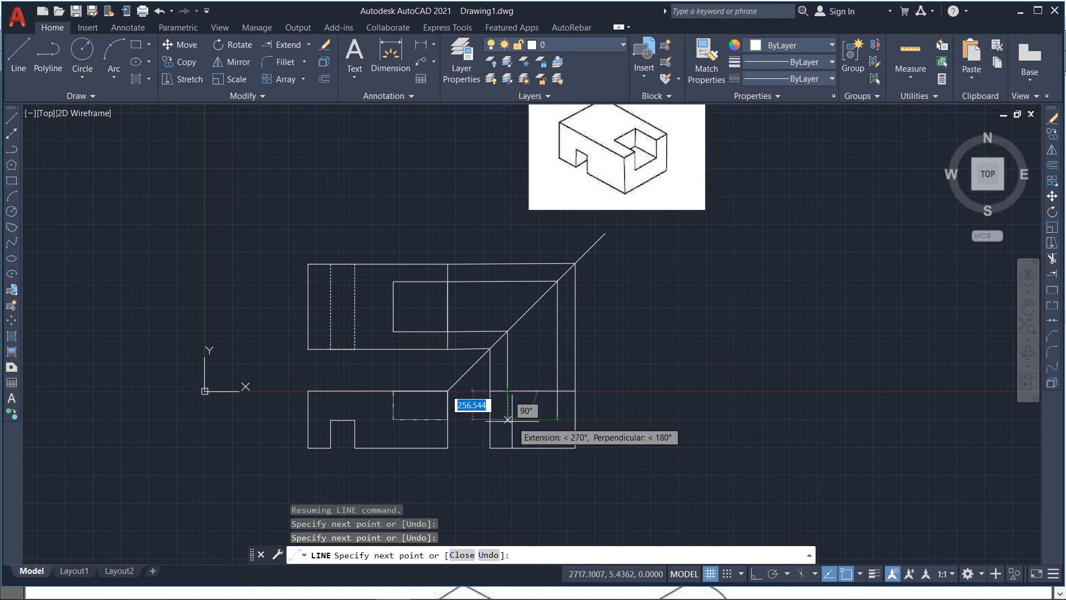
left_click(507, 420)
left_click(557, 419)
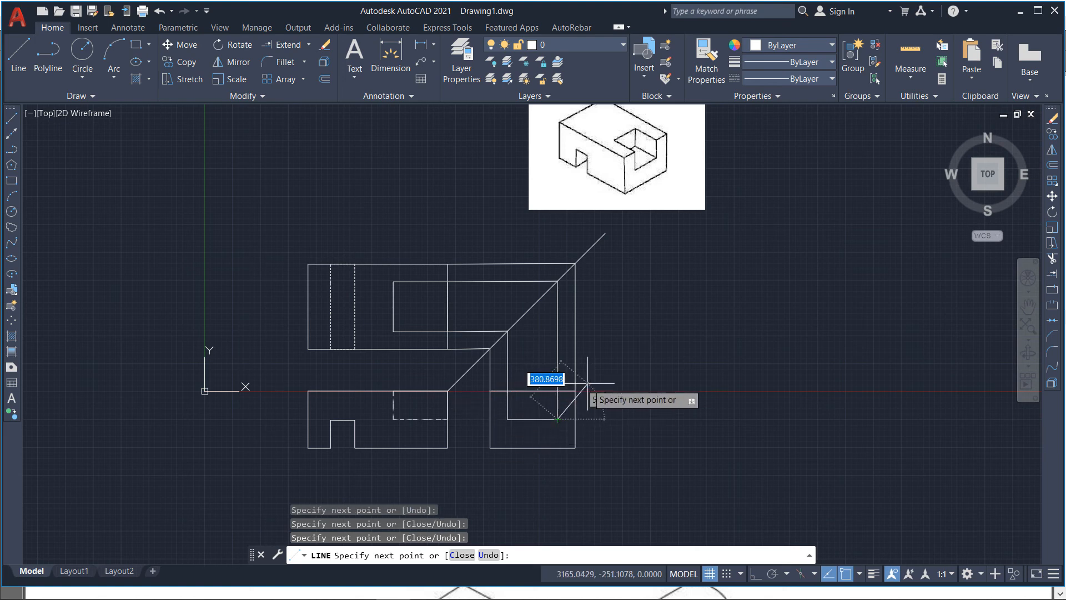
key("Escape")
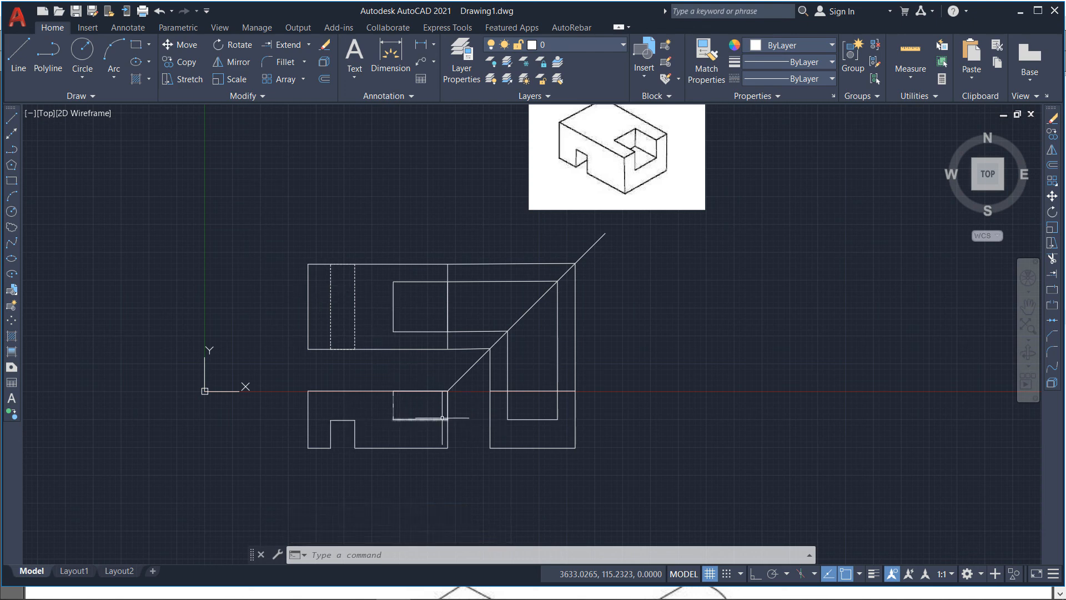
Draw short horizontal lines from both lower corners of the side view's pocket to the side view's outer edges
left_click(18, 56)
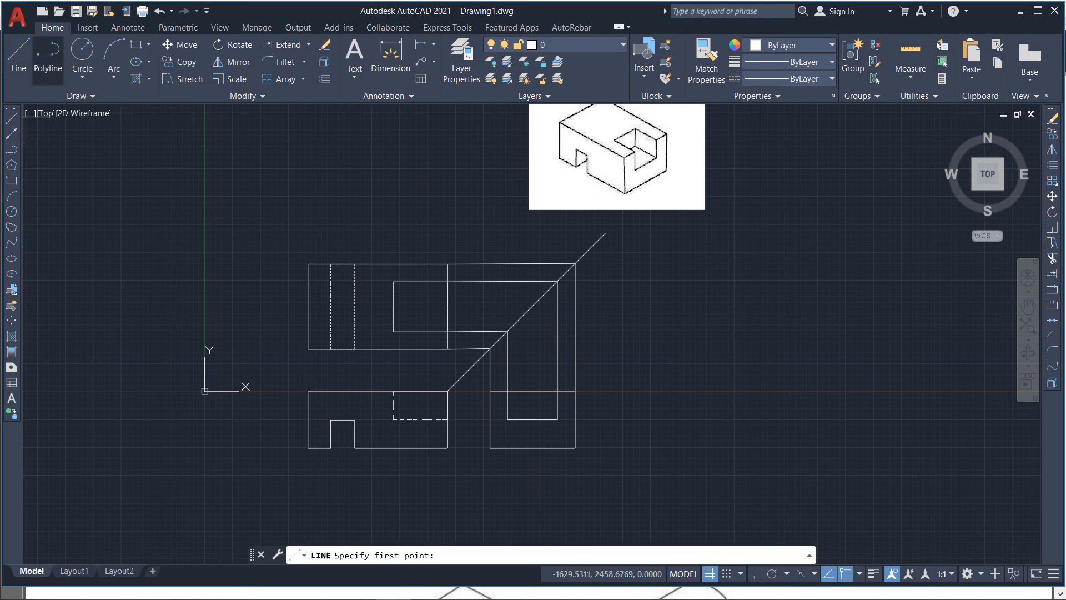
left_click(575, 419)
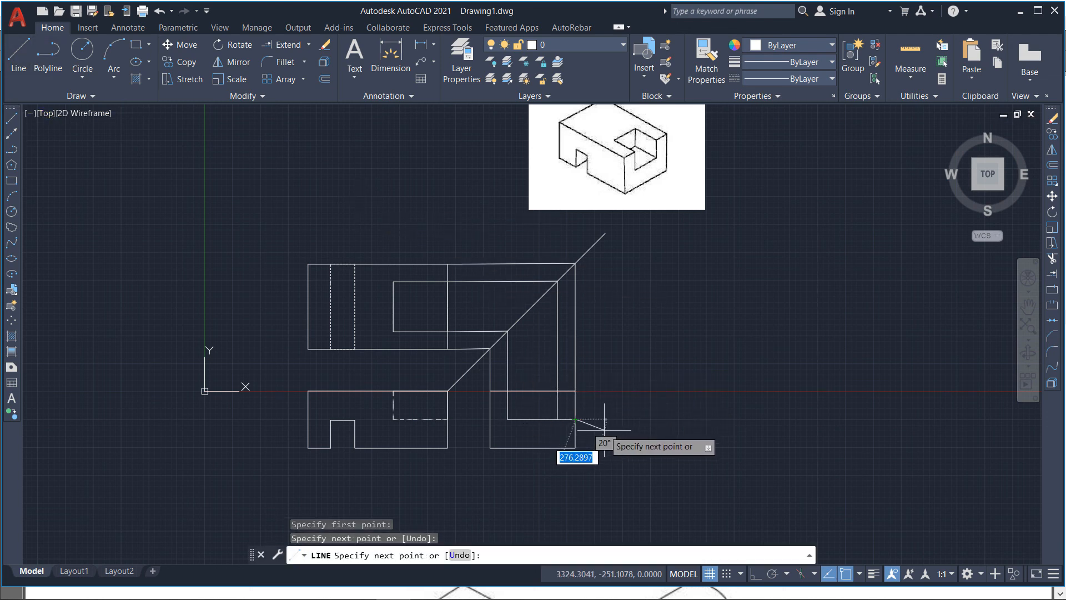
key("Return")
key("Return")
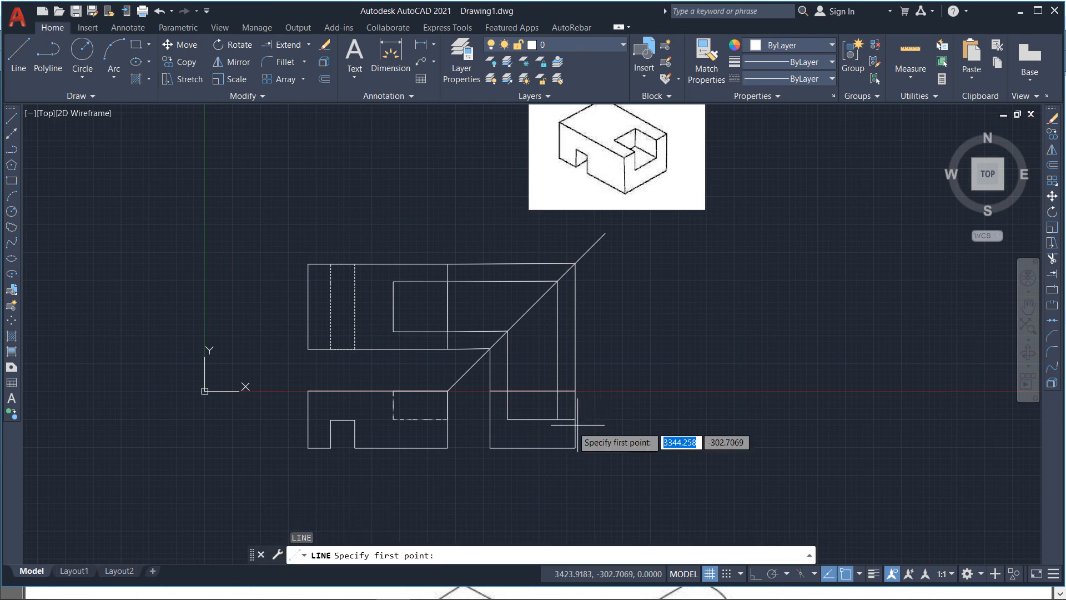
left_click(507, 419)
left_click(490, 419)
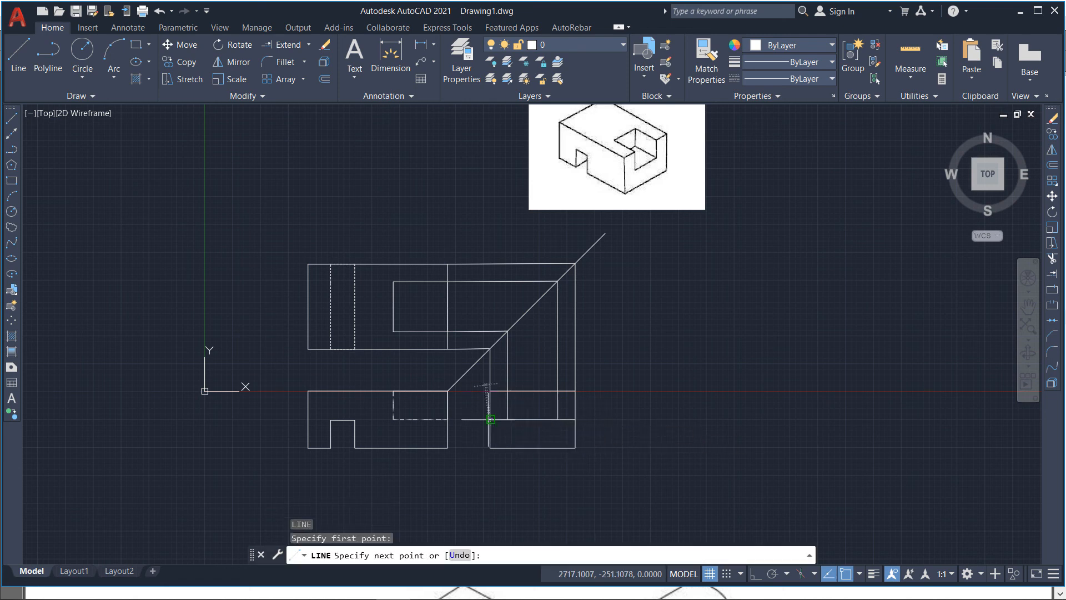
key("Escape")
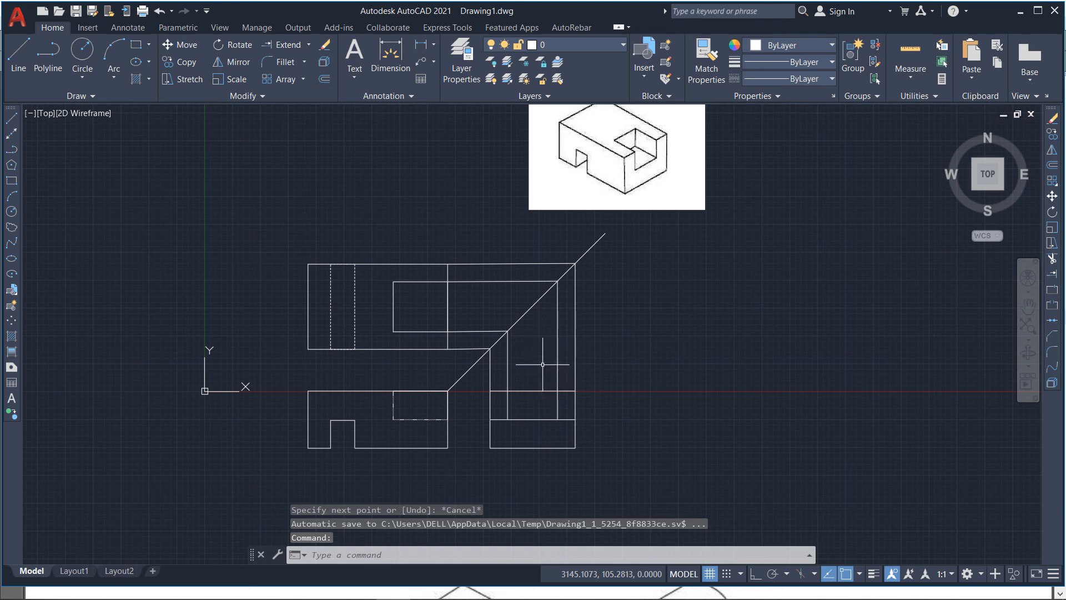
Trim the vertical projection lines above the side view and the lower part of the miter line with a fence
type("tr")
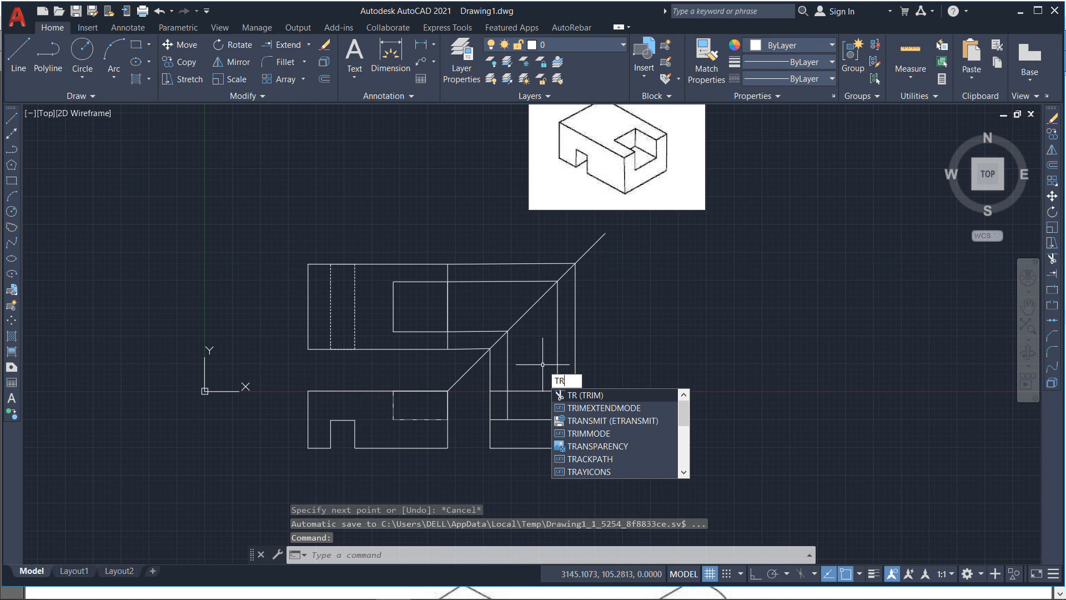
key("Return")
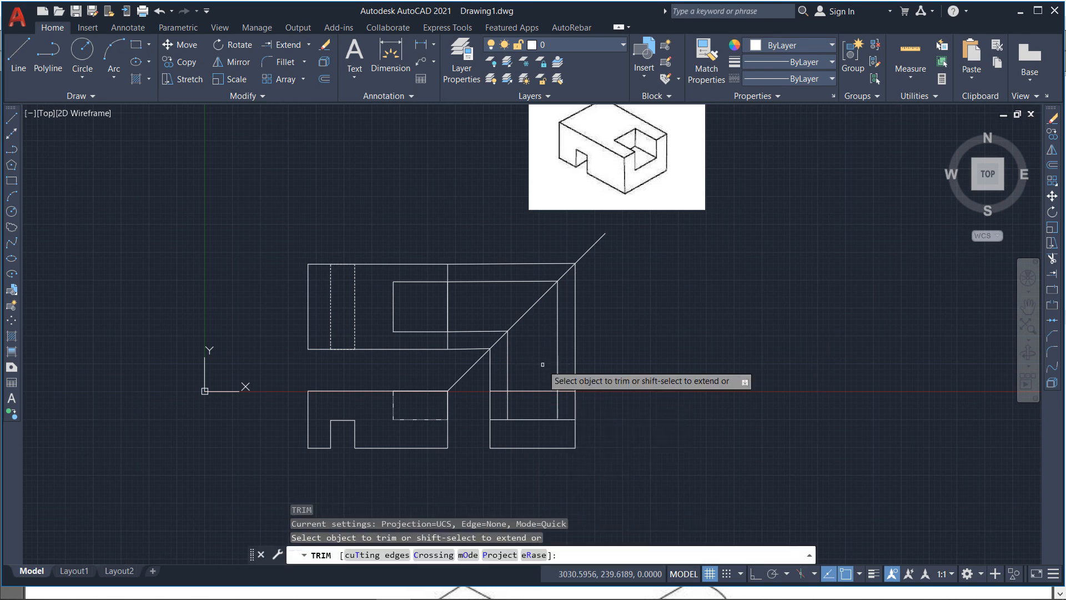
left_click(543, 364)
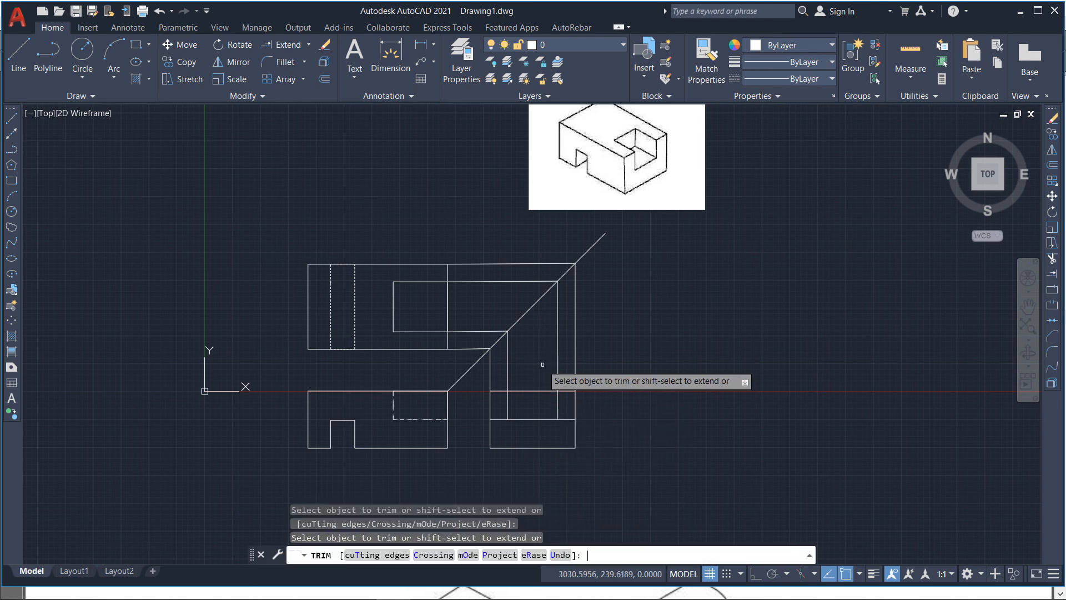
left_click(596, 371)
left_click(469, 367)
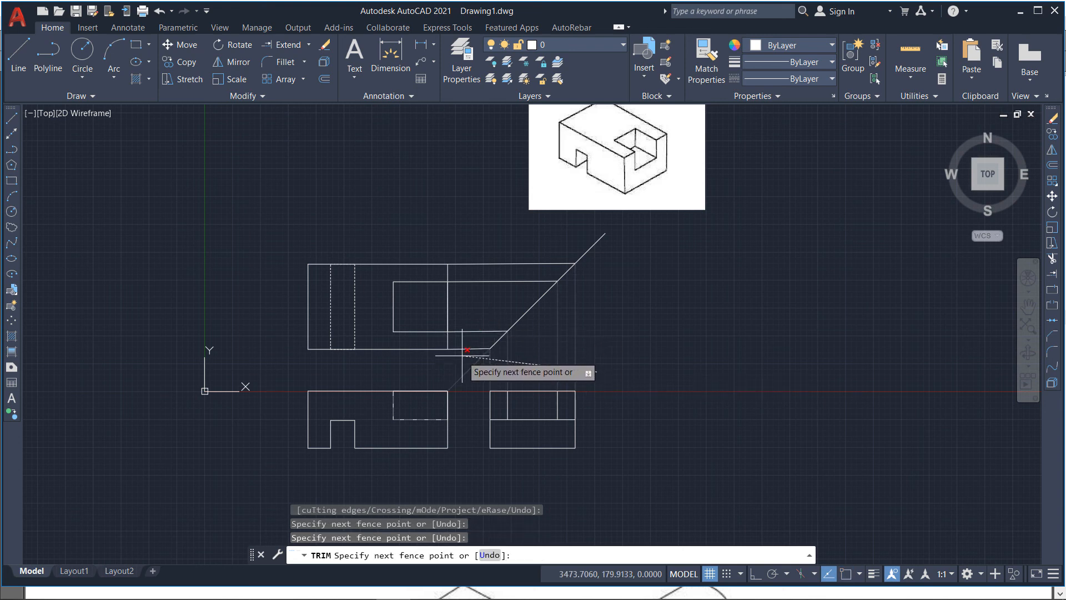
key("Return")
Trim away the remaining horizontal projection lines beyond the top view and the rest of the miter line
left_click(610, 358)
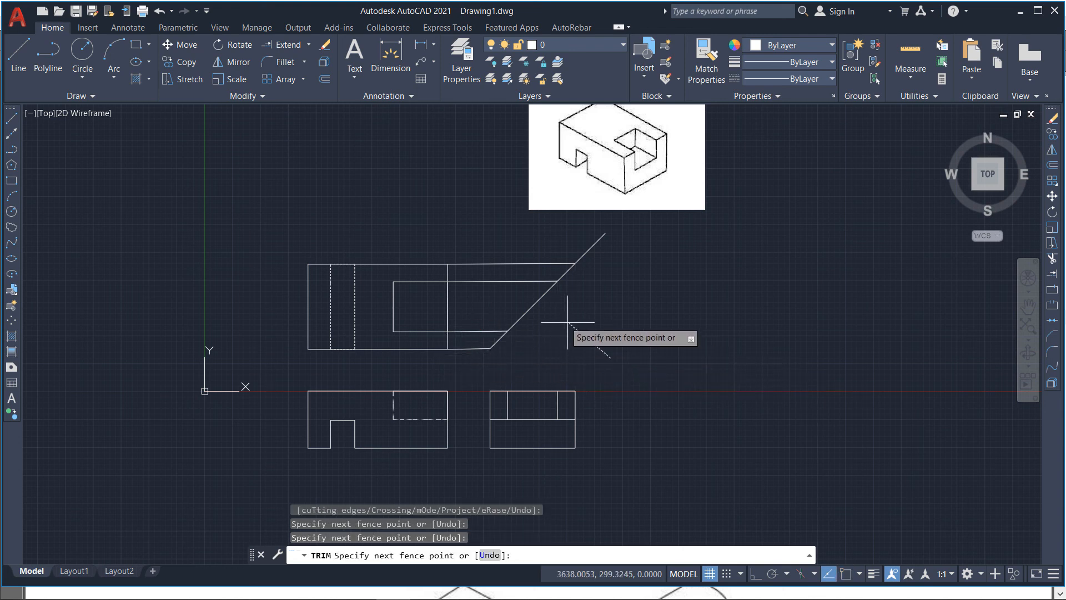
left_click(514, 260)
left_click(610, 280)
left_click(542, 259)
left_click(470, 367)
left_click(475, 325)
left_click(494, 328)
left_click(569, 357)
key("Return")
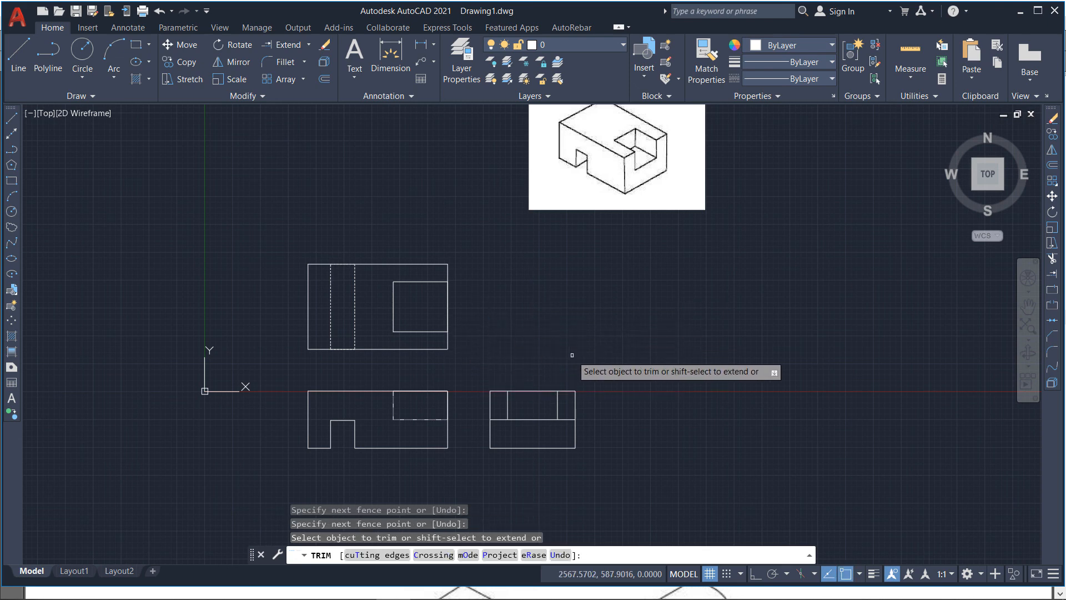
key("Escape")
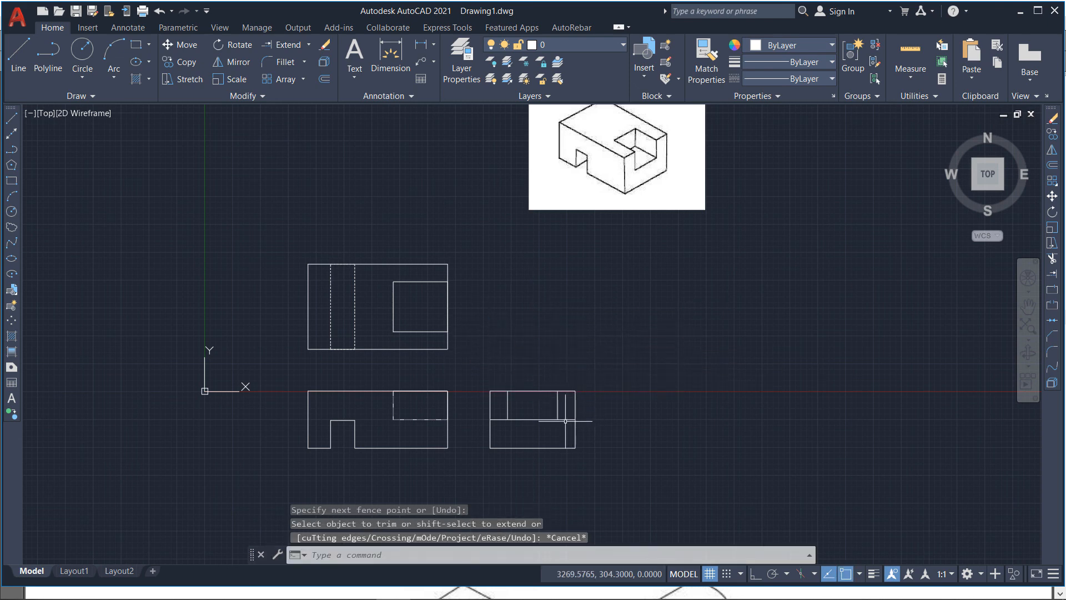
Move the two short horizontal lines beside the side view's pocket to the Hidden lines layer
left_click(566, 419)
left_click(498, 420)
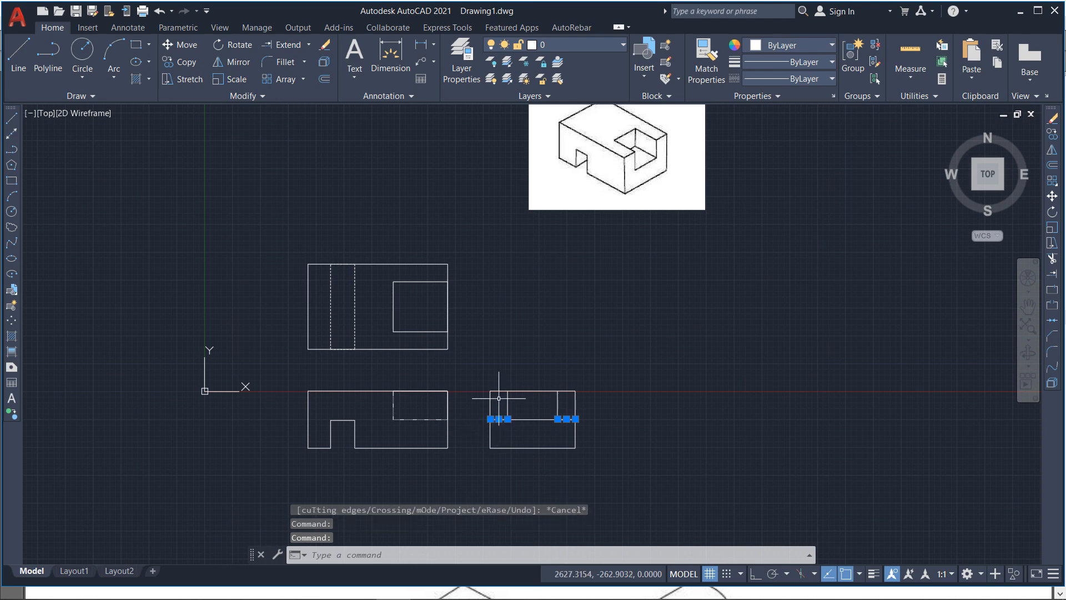
left_click(572, 44)
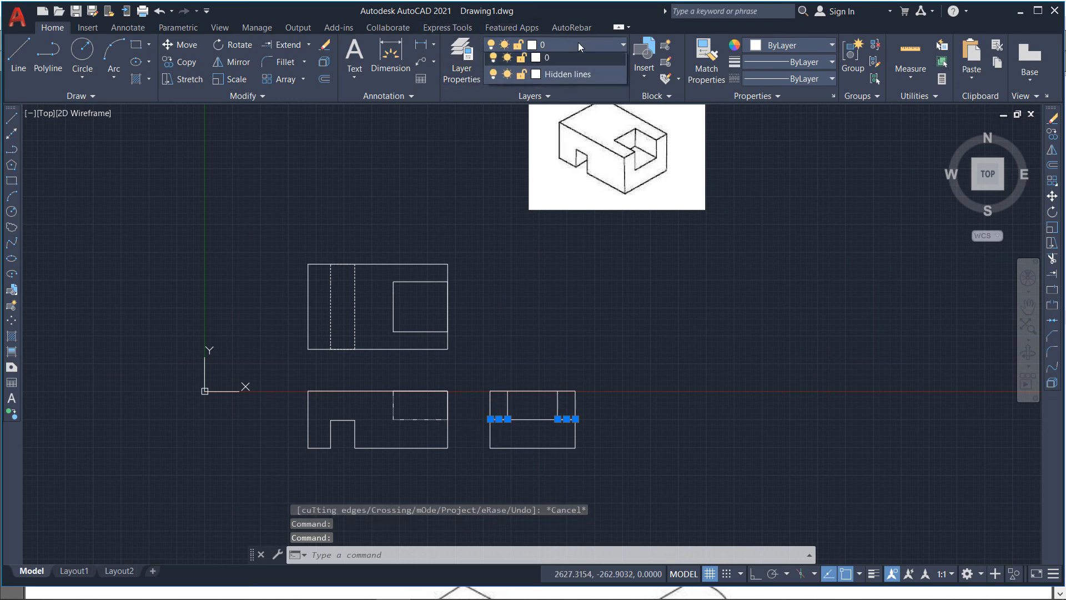
left_click(568, 74)
key("Escape")
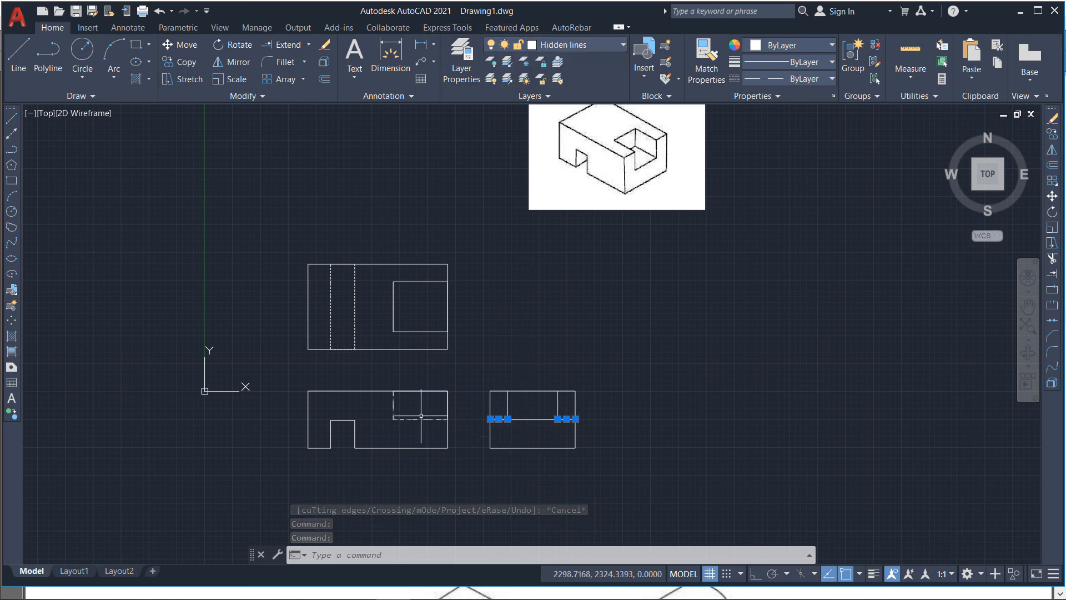
Set the linetype scale to 3 for the hidden pocket lines in the front view and the side view's short hidden lines
left_click(418, 419)
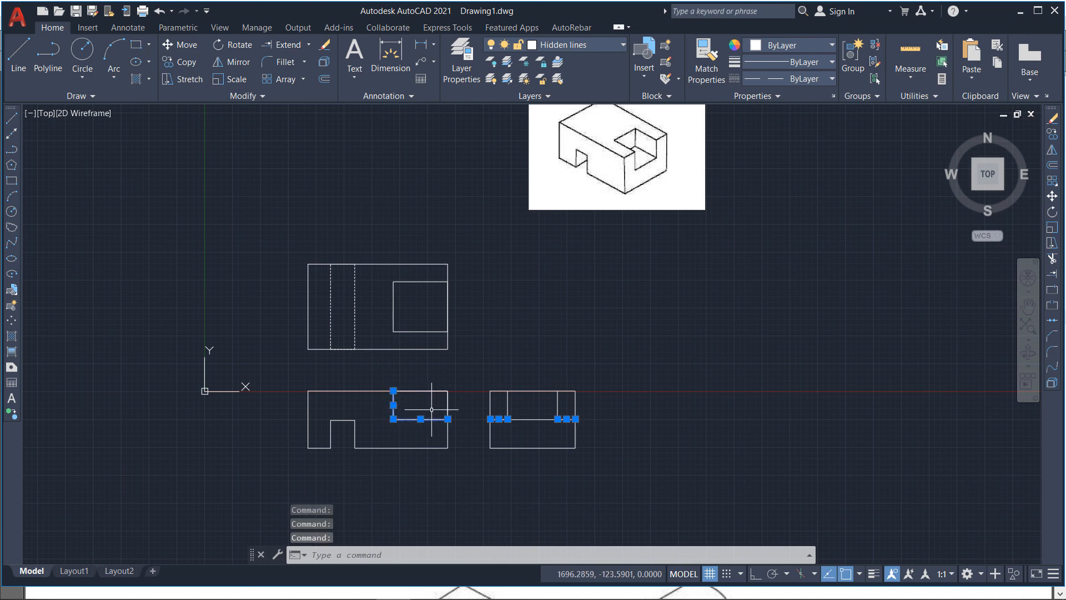
right_click(502, 349)
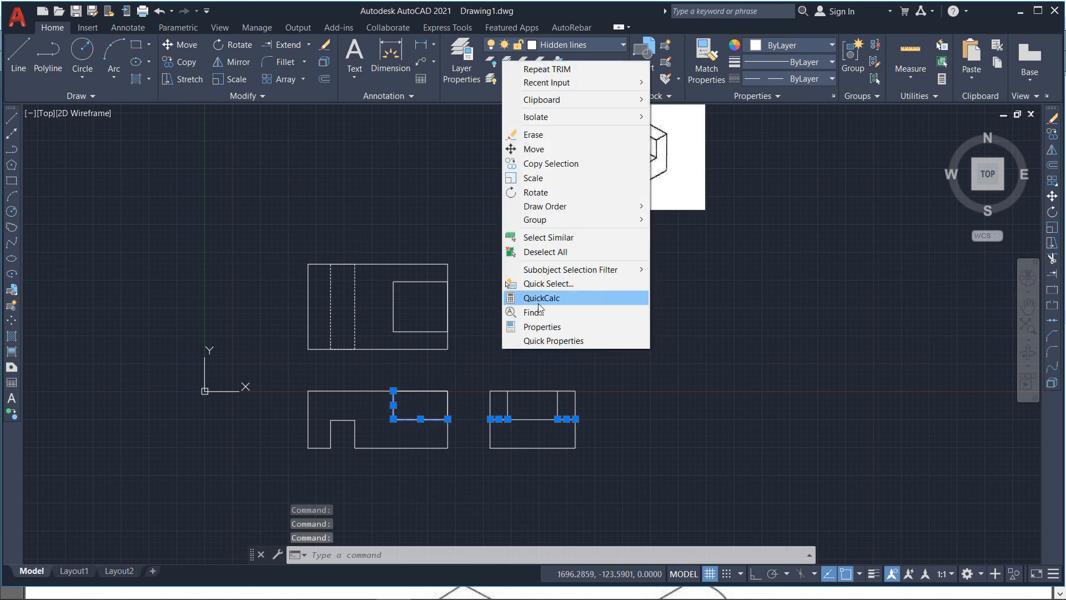
left_click(540, 322)
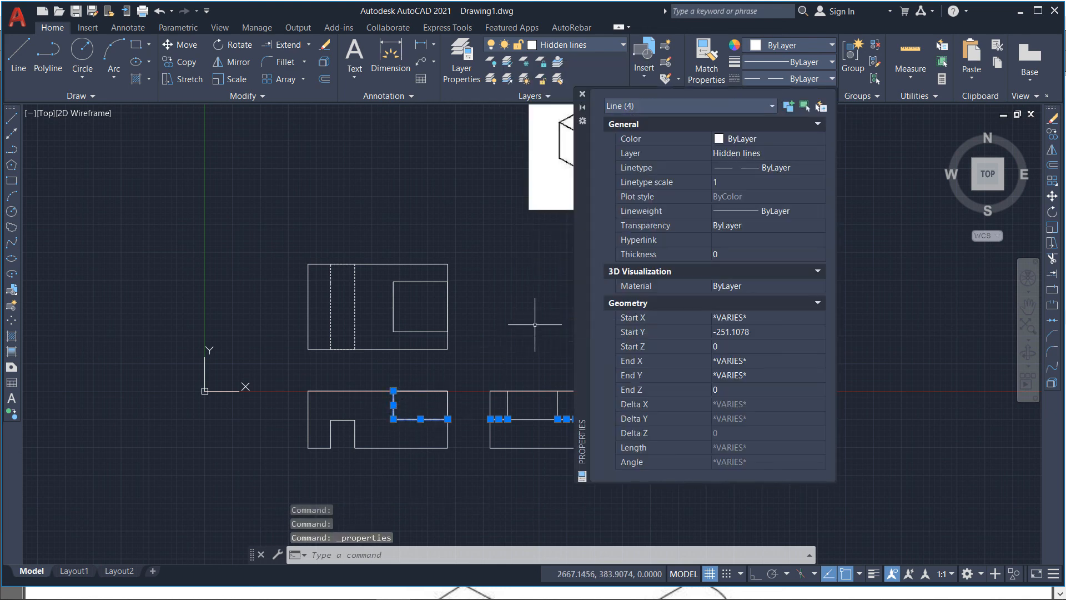
left_click(724, 184)
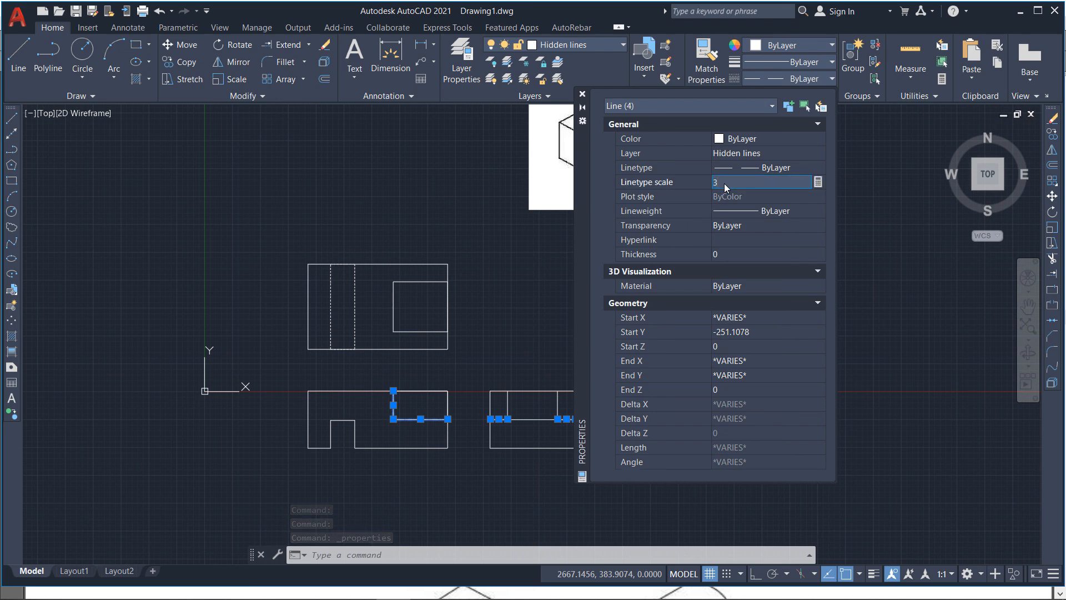
key("Return")
key("Escape")
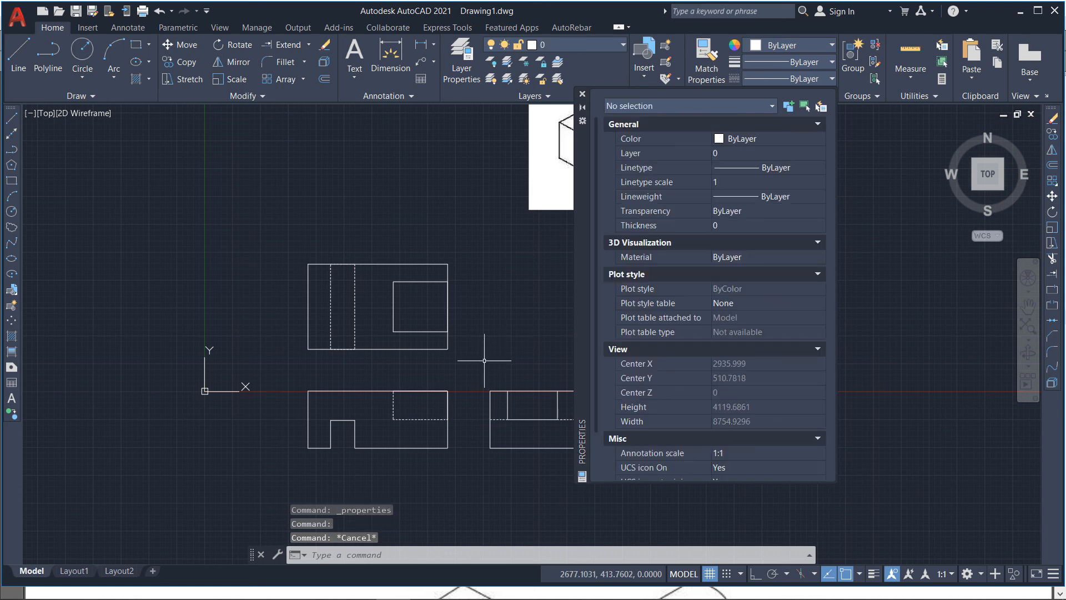
left_click(582, 95)
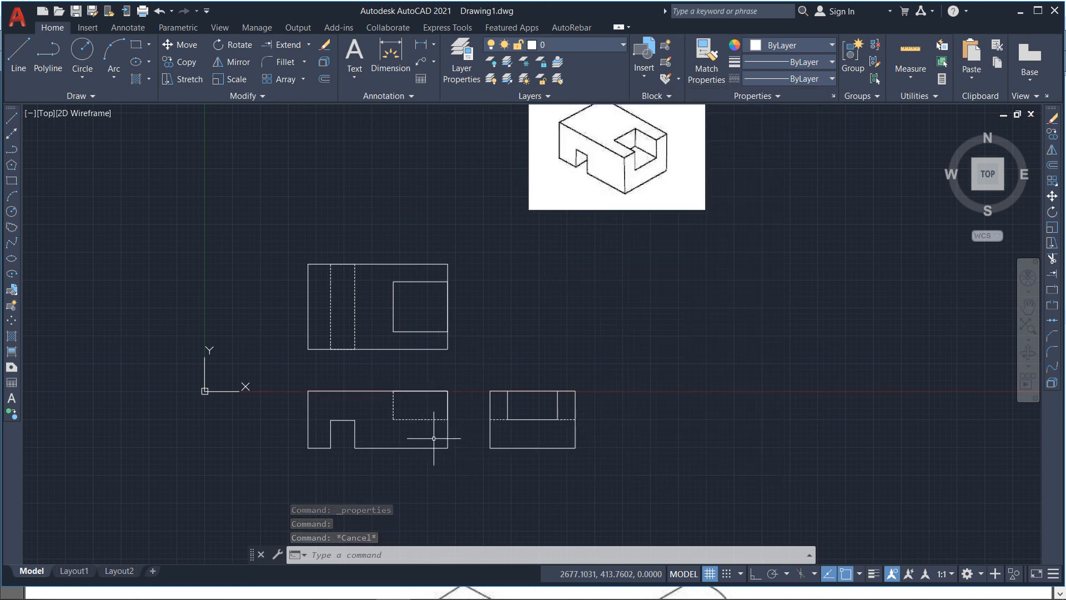